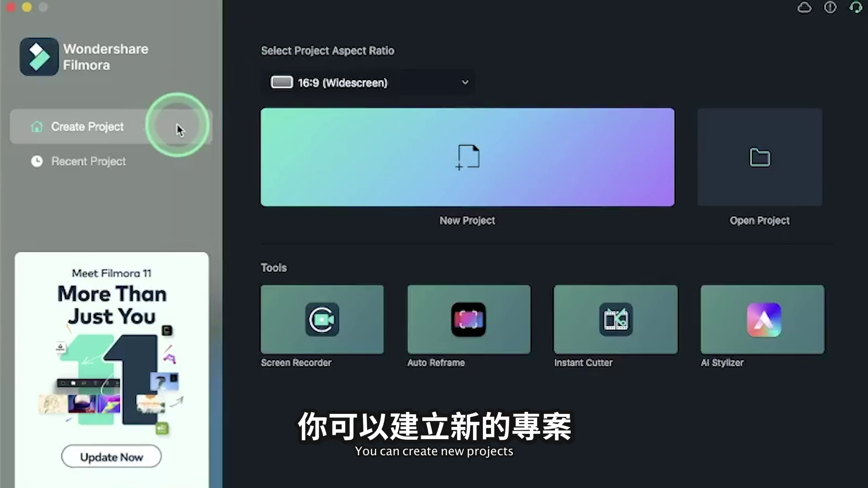
- Switch to the recent projects list and keep the project aspect ratio at 16:9
{"action": "left_click", "coordinate": [161, 157]}
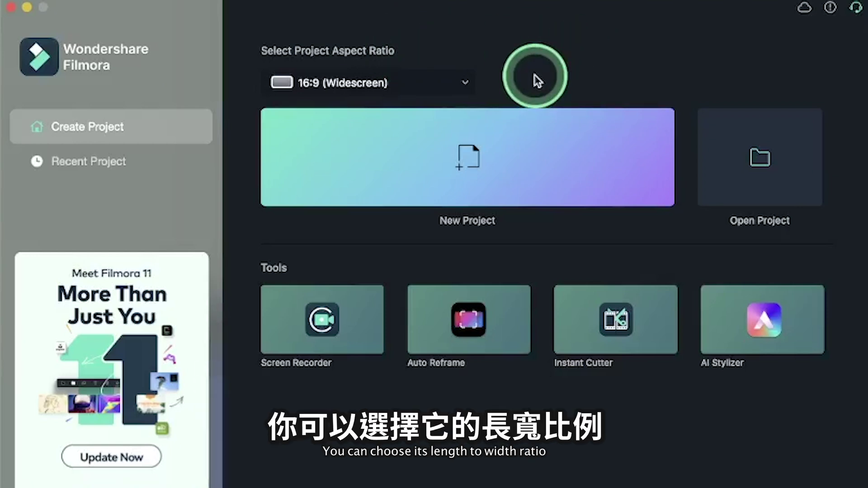
{"action": "left_click", "coordinate": [465, 82]}
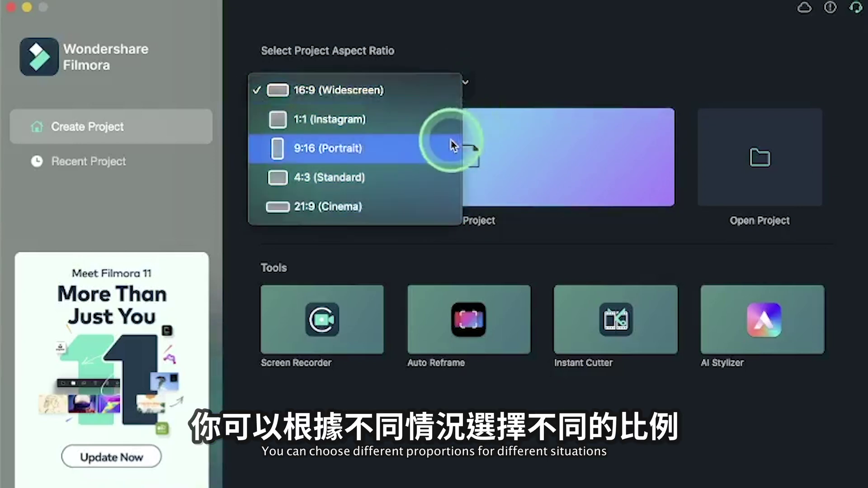
{"action": "left_click", "coordinate": [474, 226]}
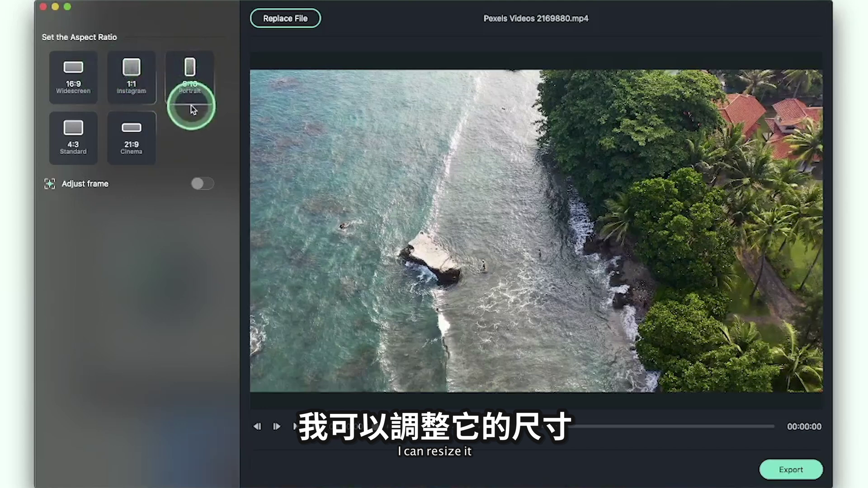
- Reframe the clip to square 1:1 and trim its start and end in the cutter
{"action": "left_click", "coordinate": [130, 85]}
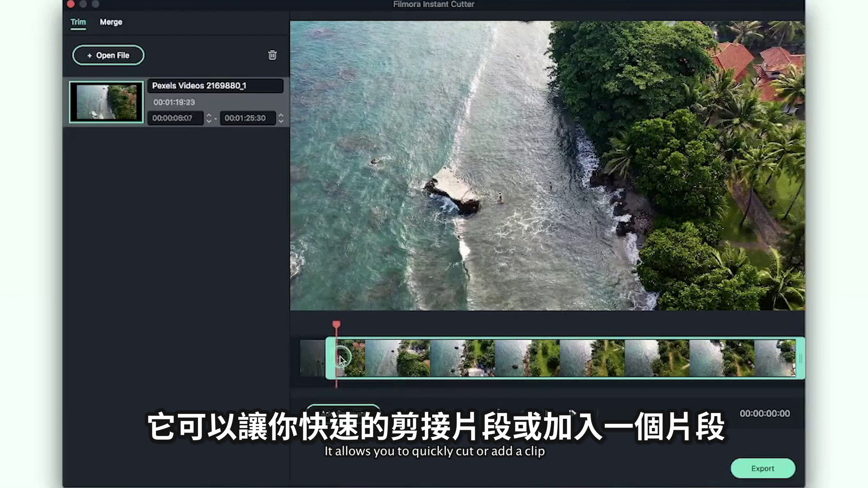
{"action": "left_click_drag", "start_coordinate": [294, 357], "coordinate": [473, 357]}
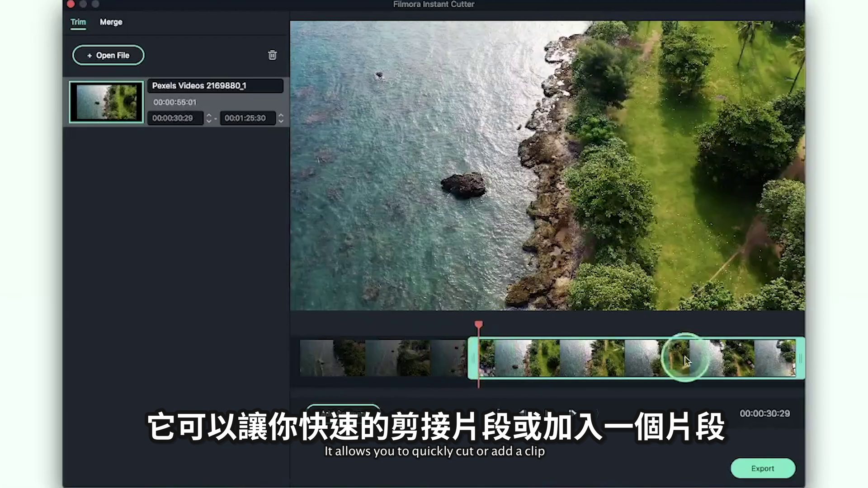
{"action": "left_click_drag", "start_coordinate": [801, 358], "coordinate": [595, 358]}
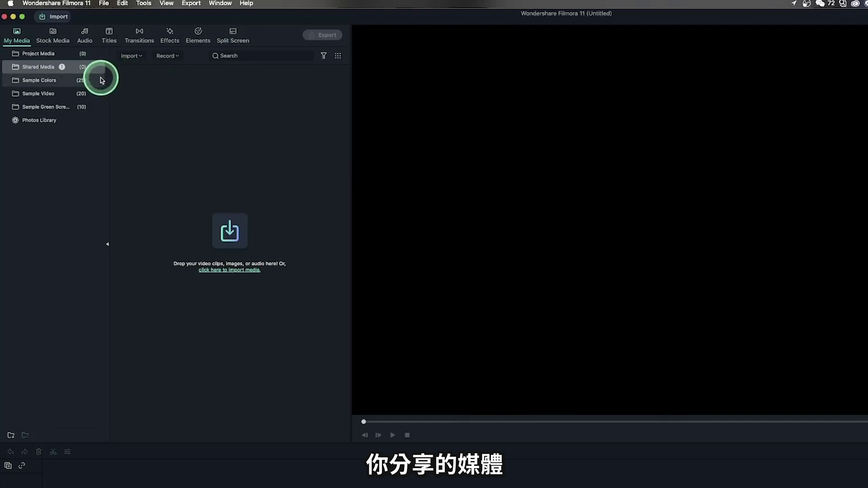
{"action": "left_click", "coordinate": [102, 79]}
{"action": "left_click", "coordinate": [103, 93]}
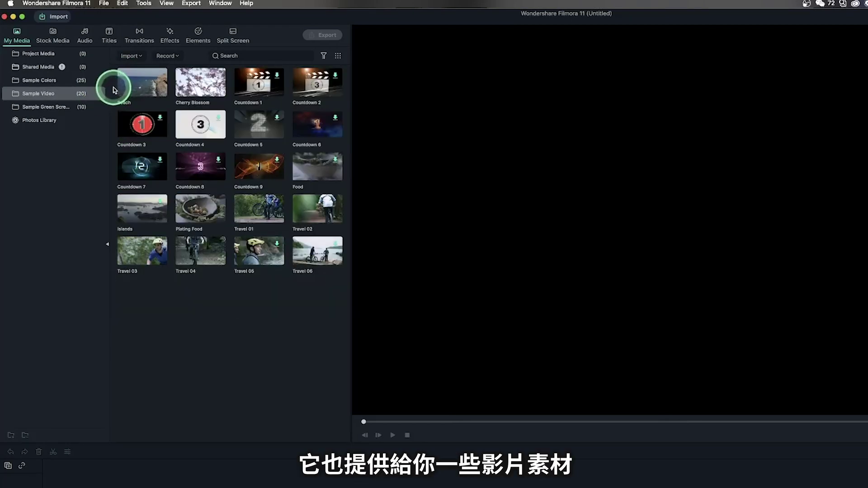
{"action": "left_click", "coordinate": [102, 107]}
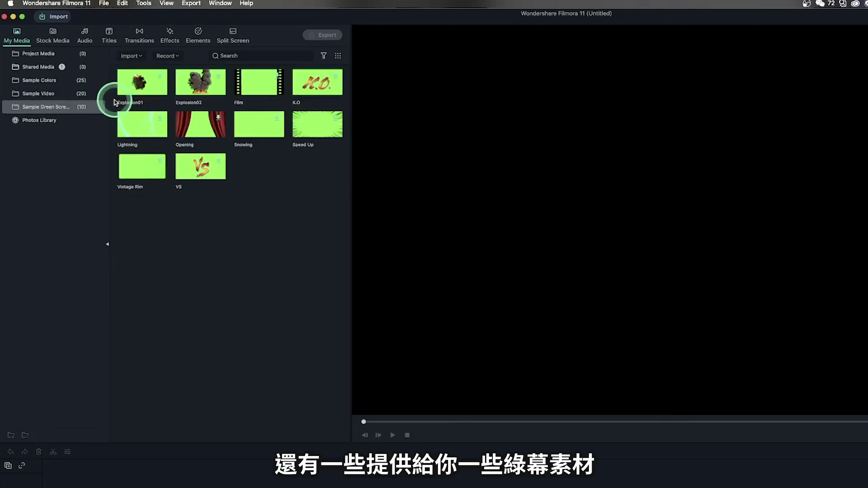
{"action": "left_click", "coordinate": [52, 35]}
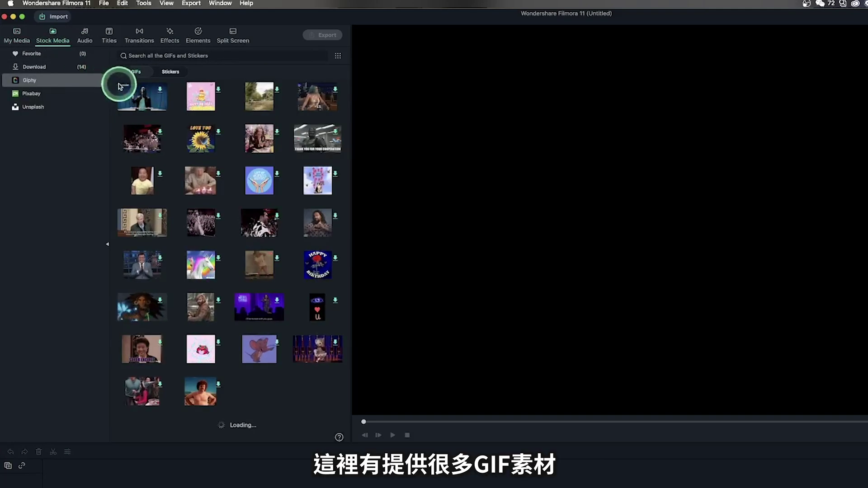
{"action": "left_click", "coordinate": [90, 93]}
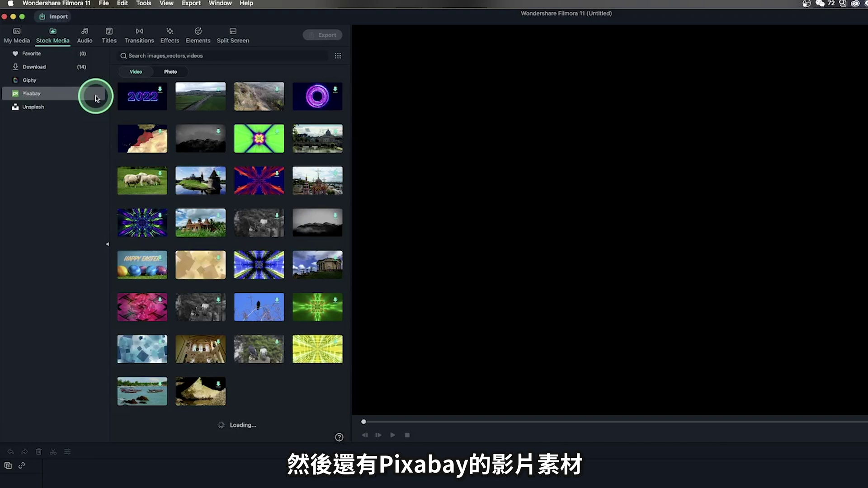
{"action": "left_click", "coordinate": [70, 112]}
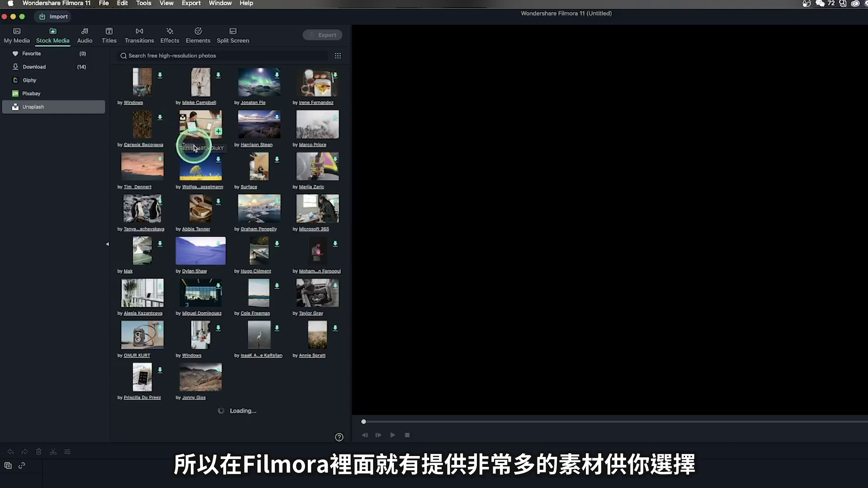
{"action": "left_click", "coordinate": [95, 46]}
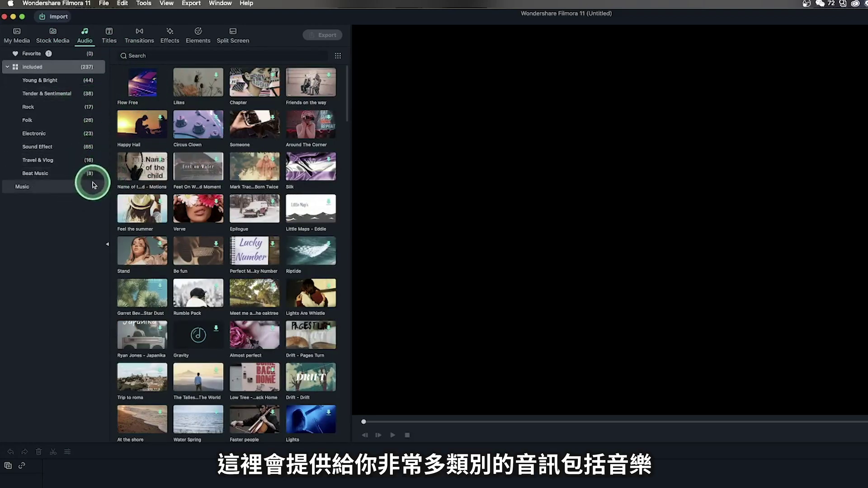
{"action": "left_click", "coordinate": [109, 36]}
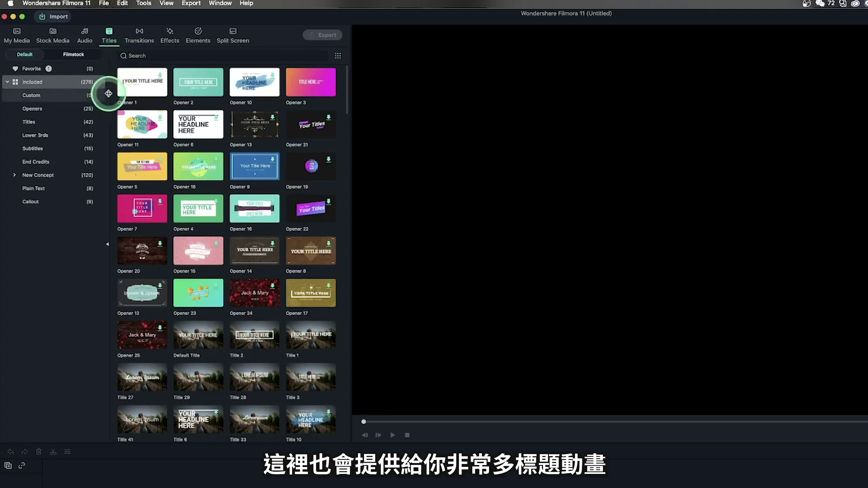
{"action": "left_click", "coordinate": [137, 36]}
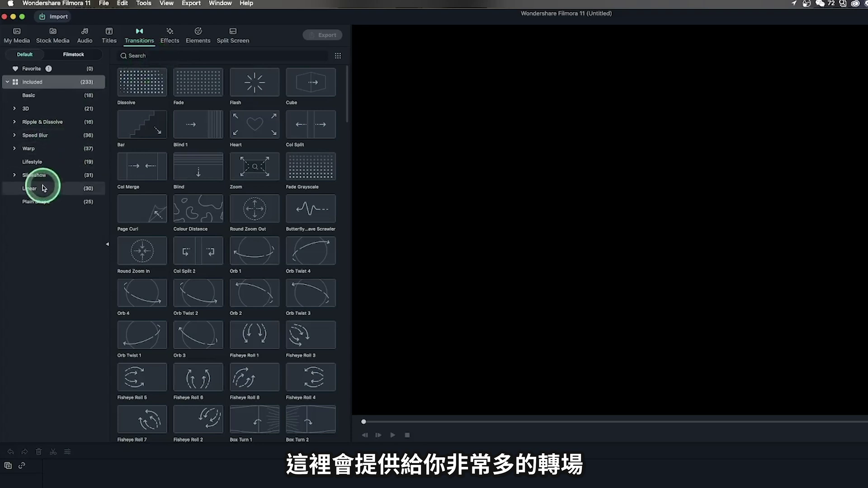
{"action": "left_click", "coordinate": [170, 36]}
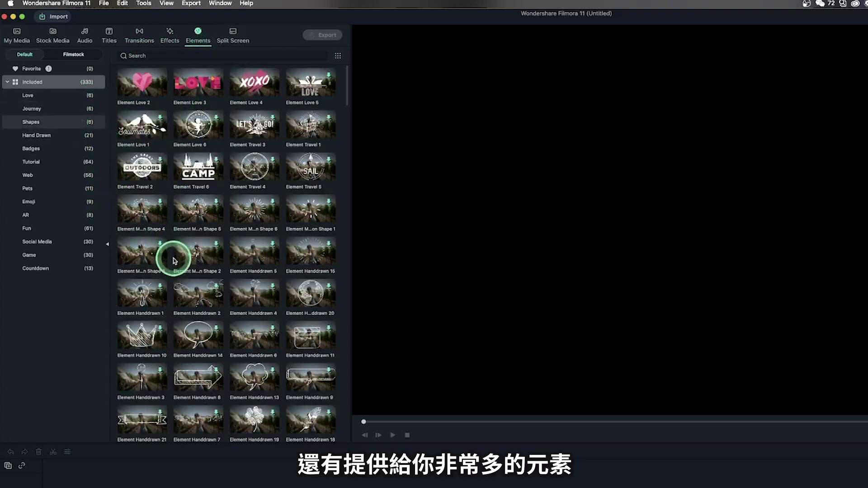
{"action": "left_click", "coordinate": [231, 38]}
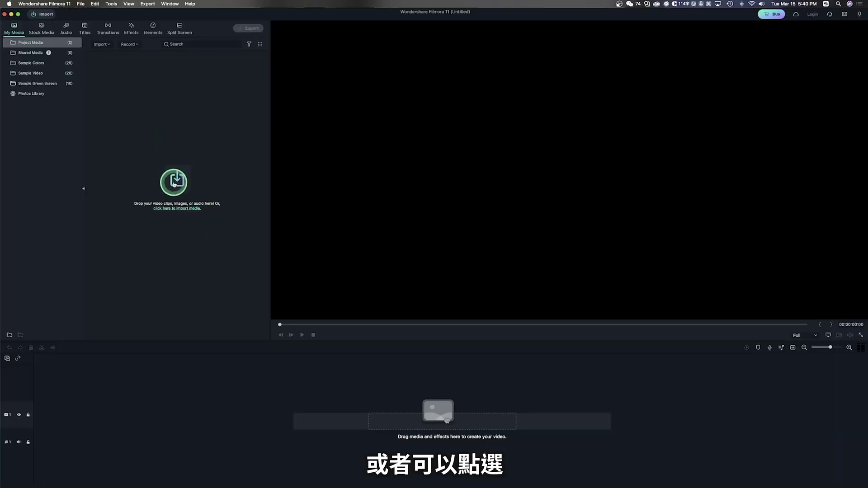
- Import the video (2) clip and drag it from My Media onto the timeline
{"action": "left_click", "coordinate": [109, 45]}
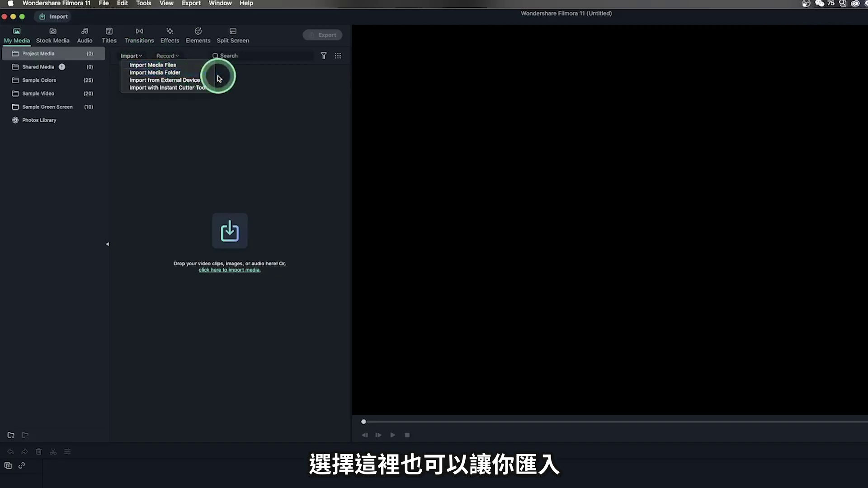
{"action": "left_click", "coordinate": [166, 55]}
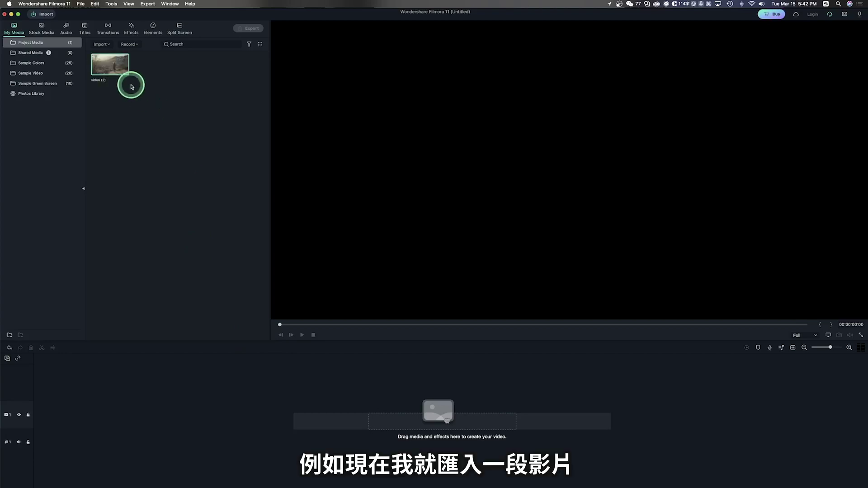
{"action": "left_click", "coordinate": [116, 74]}
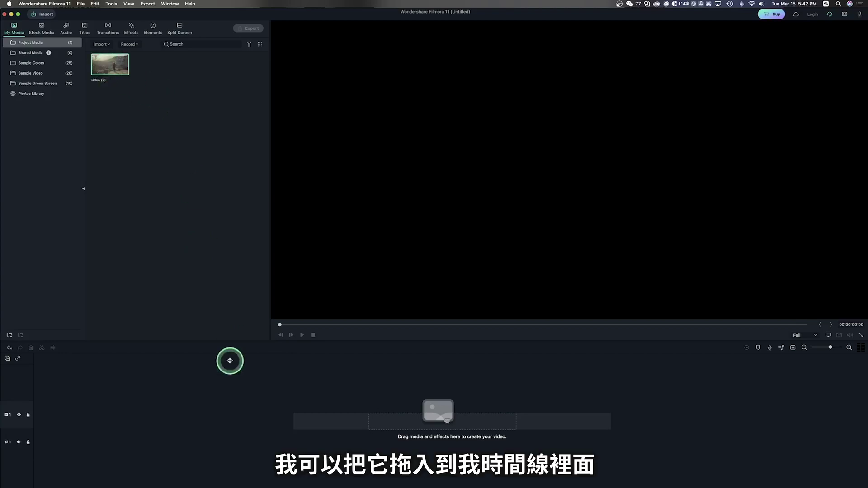
{"action": "left_click_drag", "start_coordinate": [110, 65], "coordinate": [41, 414]}
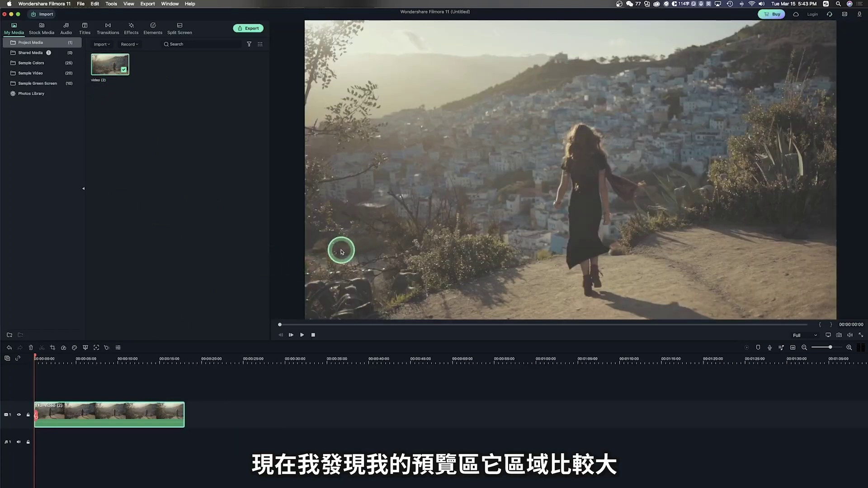
- Enlarge the timeline and media panels and set preview playback quality to 1/2
{"action": "scroll", "coordinate": [384, 416], "scroll_direction": "right", "scroll_amount": 1}
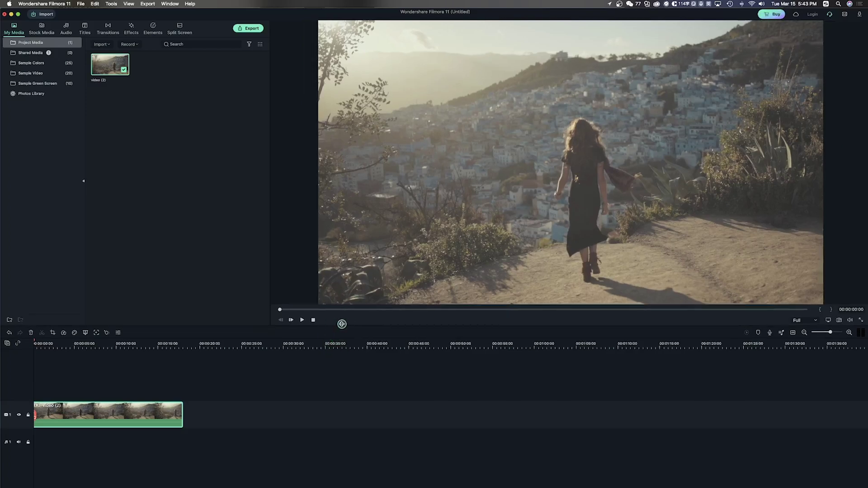
{"action": "left_click_drag", "start_coordinate": [338, 341], "coordinate": [345, 274]}
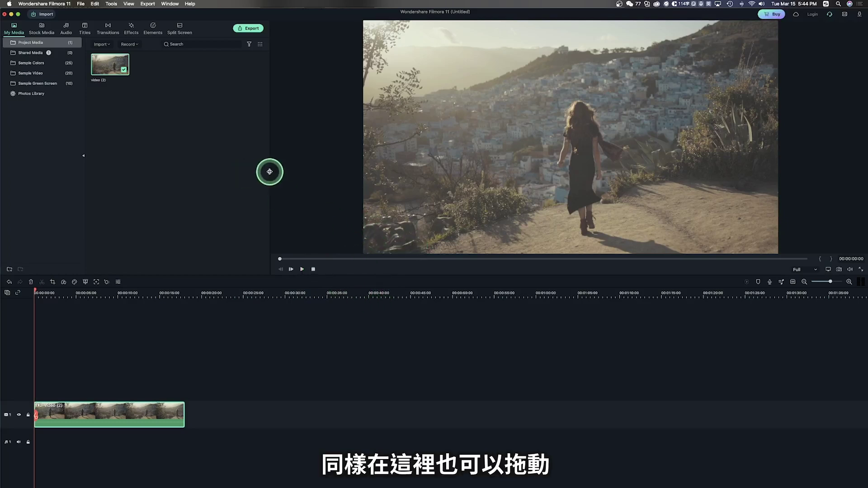
{"action": "left_click_drag", "start_coordinate": [269, 171], "coordinate": [345, 170]}
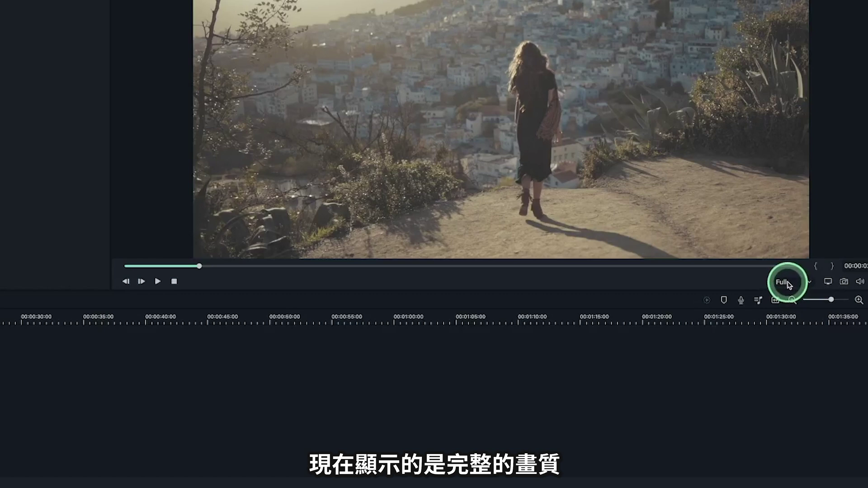
{"action": "left_click", "coordinate": [787, 283]}
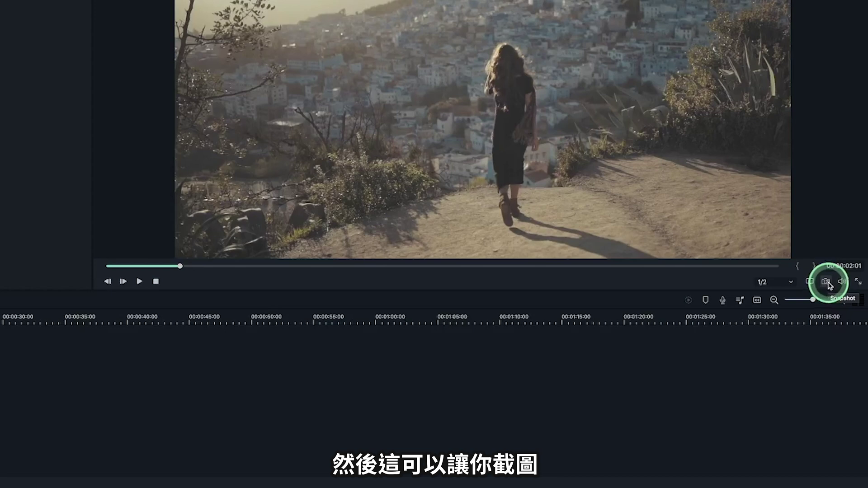
{"action": "left_click", "coordinate": [841, 282]}
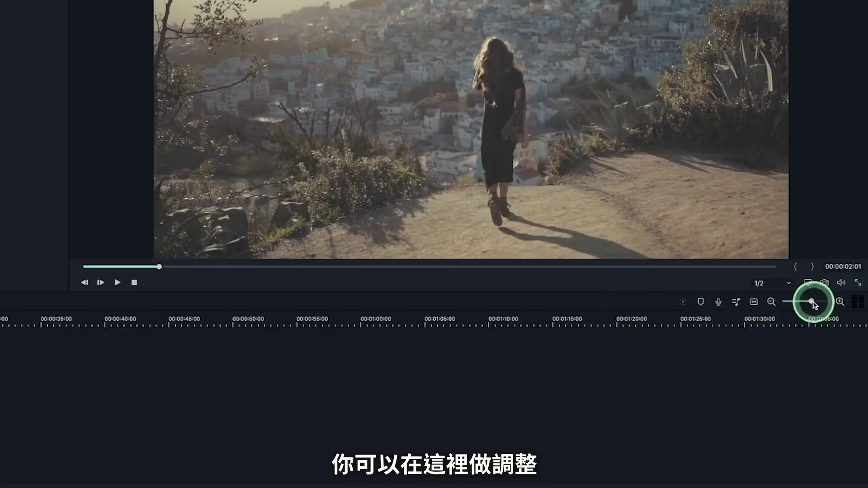
- Zoom the timeline in, then add a second video track and a second audio track
{"action": "left_click_drag", "start_coordinate": [813, 302], "coordinate": [819, 302]}
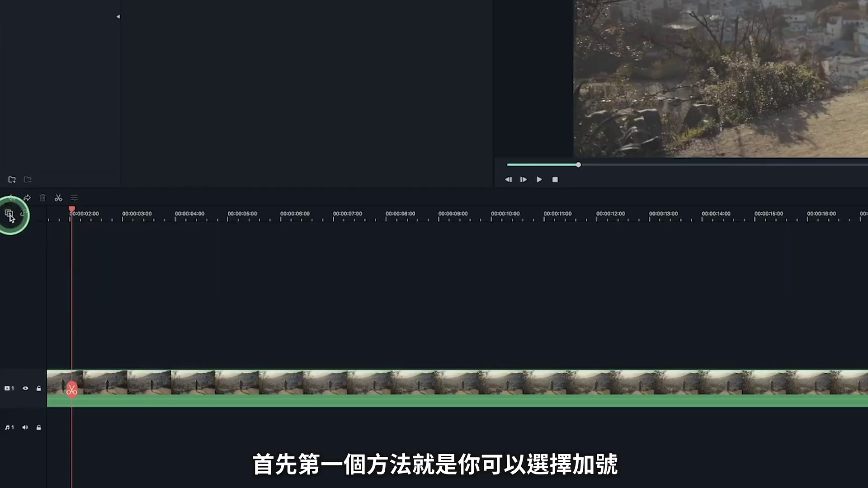
{"action": "left_click", "coordinate": [10, 216]}
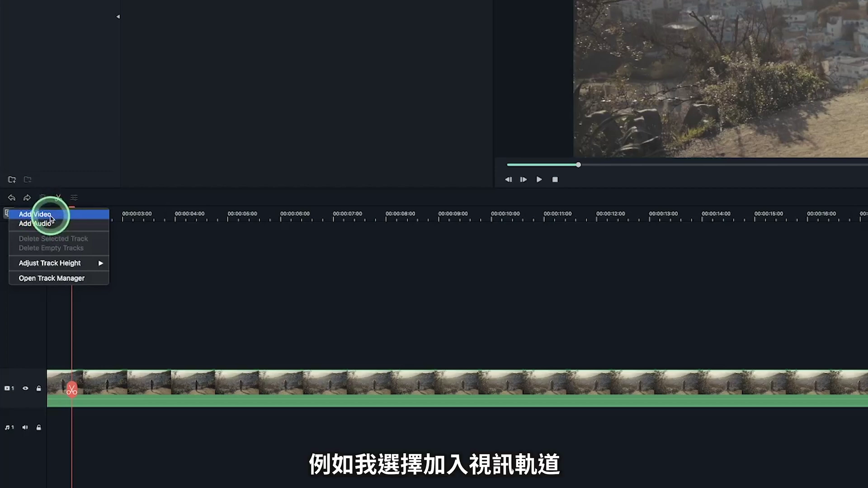
{"action": "left_click", "coordinate": [51, 216]}
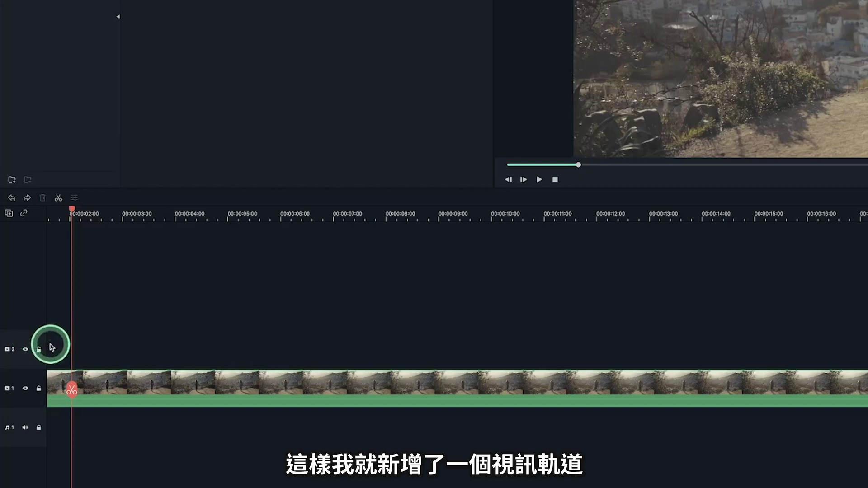
{"action": "left_click", "coordinate": [9, 213]}
{"action": "left_click", "coordinate": [50, 225]}
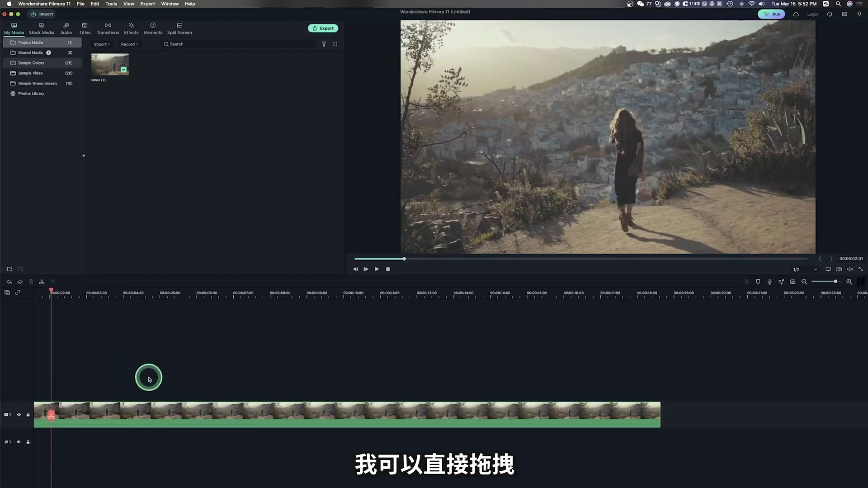
- Place the Beach sample clip on track 2 and Cherry Blossom on a new track 3
{"action": "left_click", "coordinate": [30, 73]}
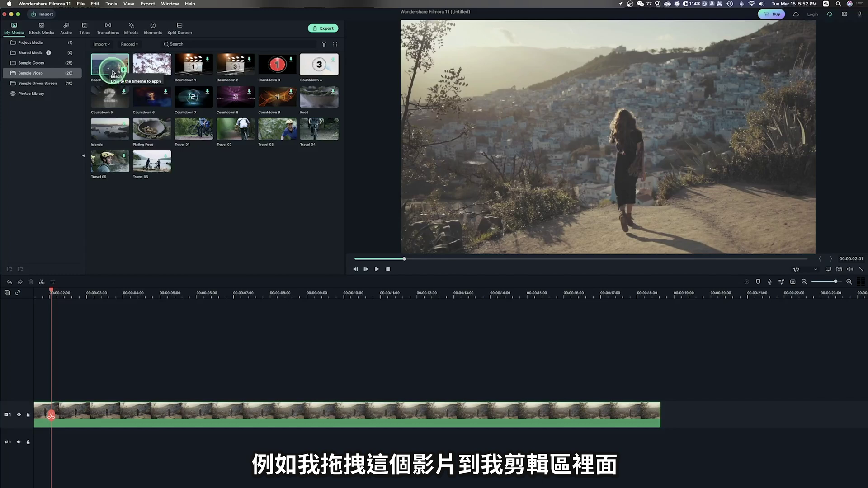
{"action": "left_click_drag", "start_coordinate": [114, 72], "coordinate": [75, 382]}
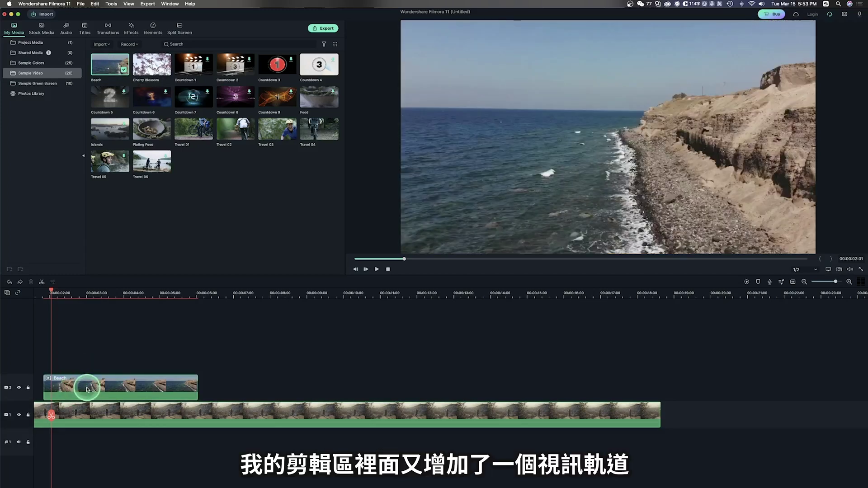
{"action": "left_click_drag", "start_coordinate": [150, 66], "coordinate": [80, 335]}
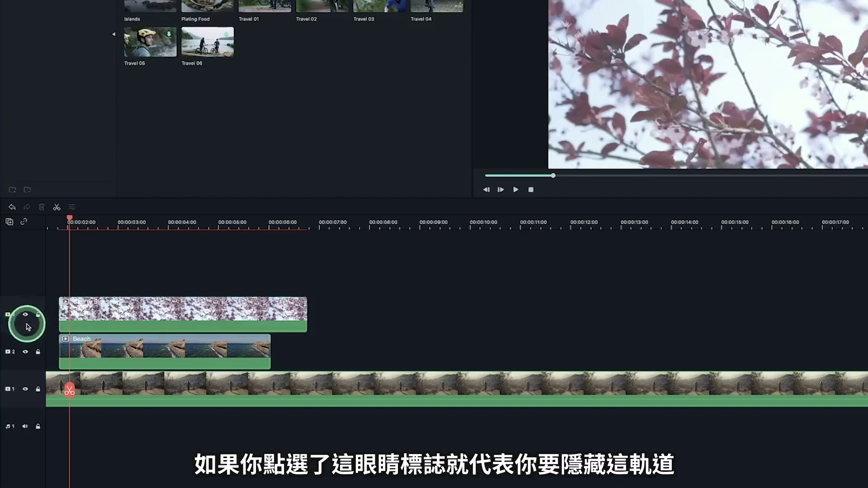
- Hide and re-show track 3, then lock it and test that its clip won't move
{"action": "left_click", "coordinate": [26, 315]}
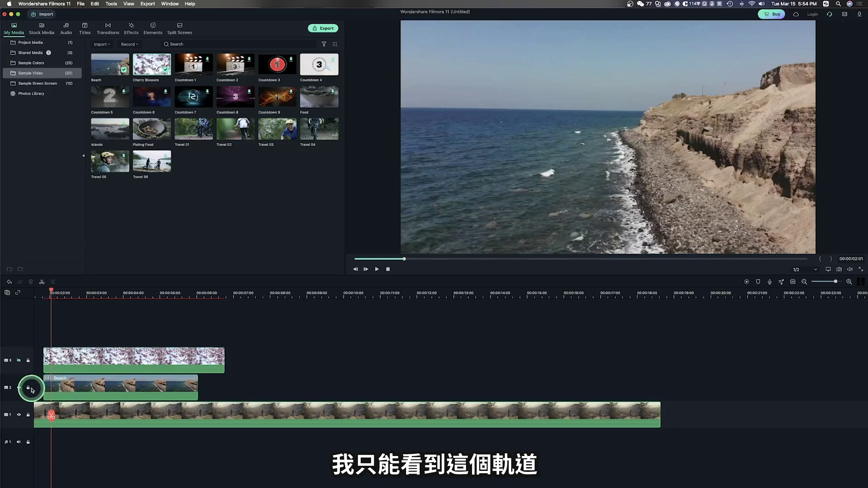
{"action": "key", "text": "super+z"}
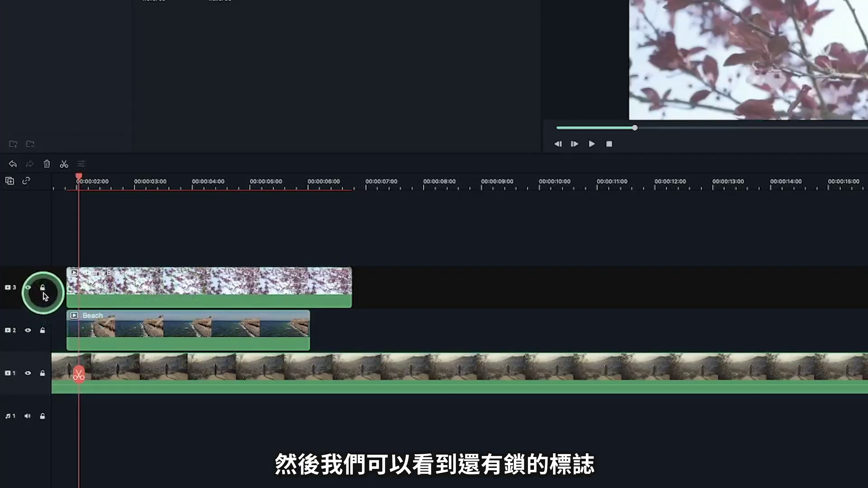
{"action": "left_click", "coordinate": [42, 289]}
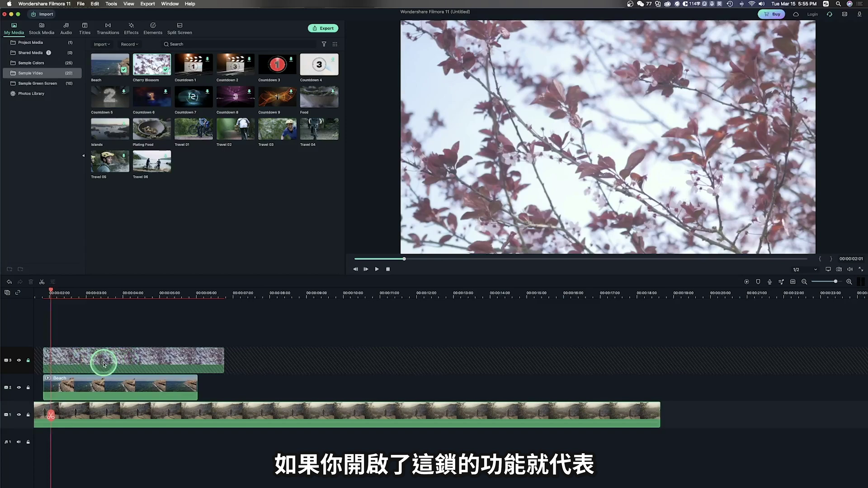
{"action": "left_click_drag", "start_coordinate": [83, 363], "coordinate": [56, 361]}
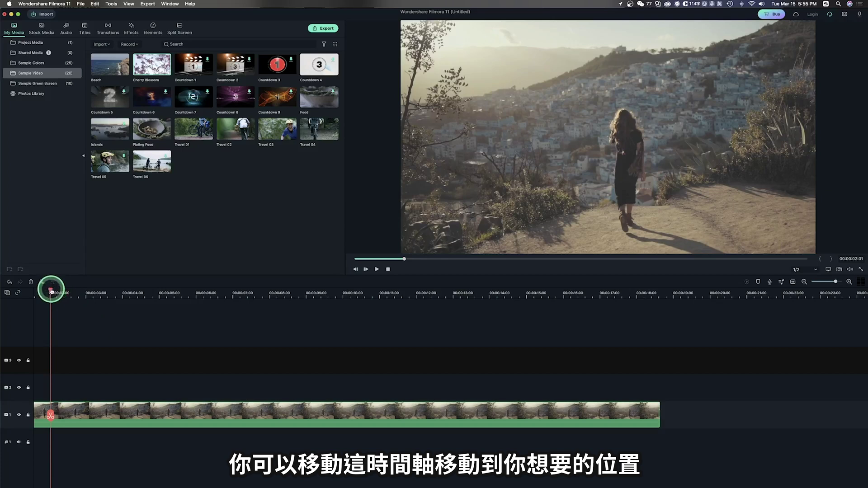
- Split video (2) at about 4 s and at 00:00:06:21, then delete the last segment
{"action": "left_click_drag", "start_coordinate": [50, 292], "coordinate": [133, 292]}
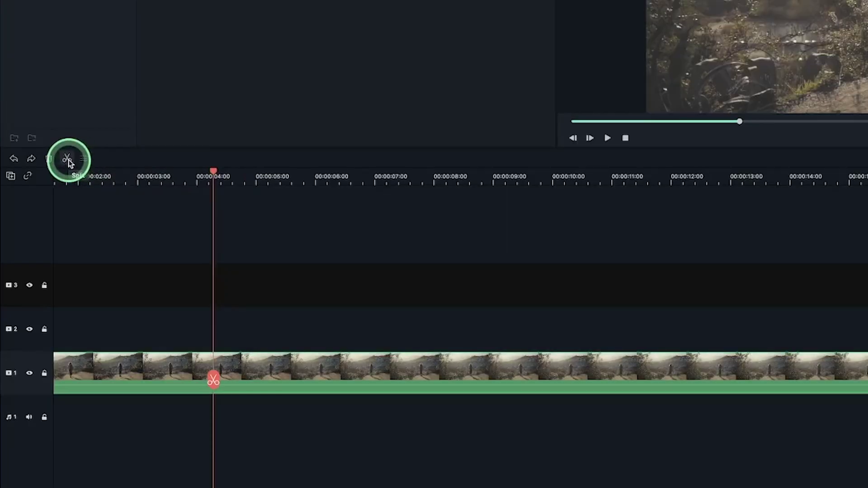
{"action": "left_click", "coordinate": [68, 161]}
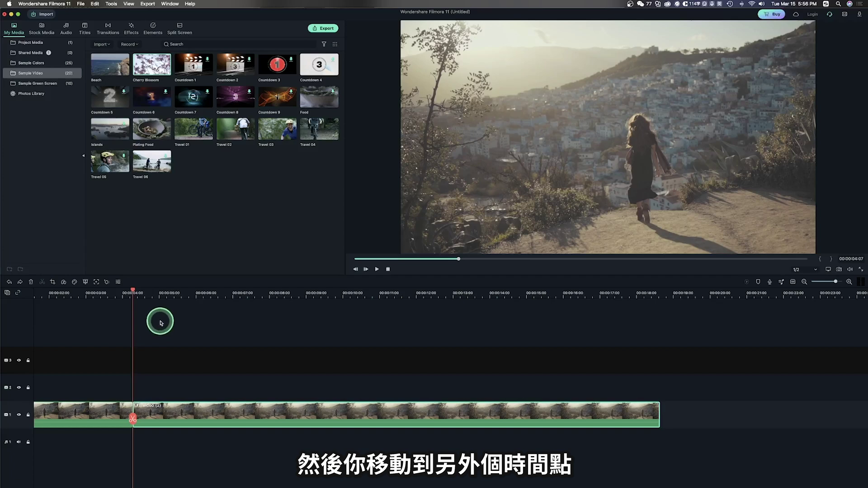
{"action": "left_click_drag", "start_coordinate": [138, 292], "coordinate": [227, 382]}
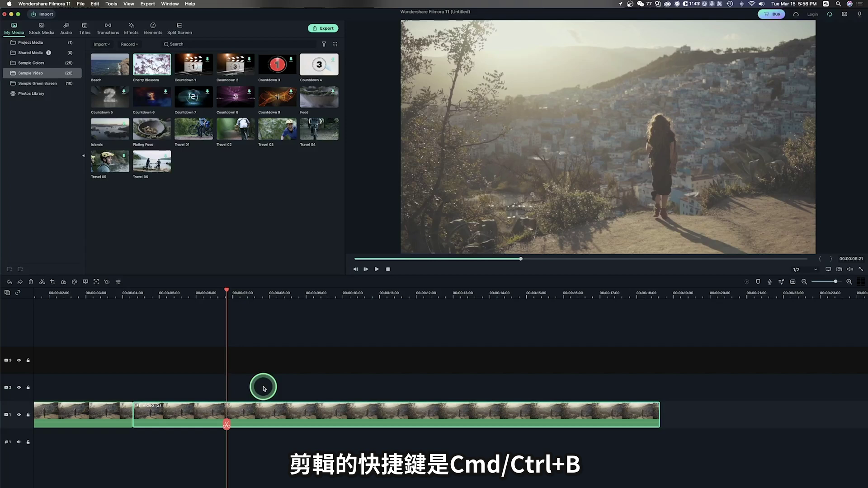
{"action": "key", "text": "super+b"}
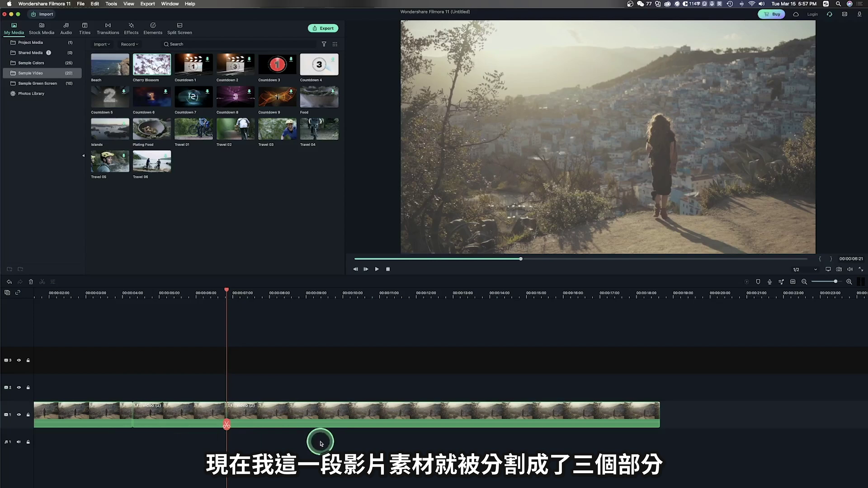
{"action": "left_click", "coordinate": [283, 414]}
{"action": "left_click", "coordinate": [284, 416]}
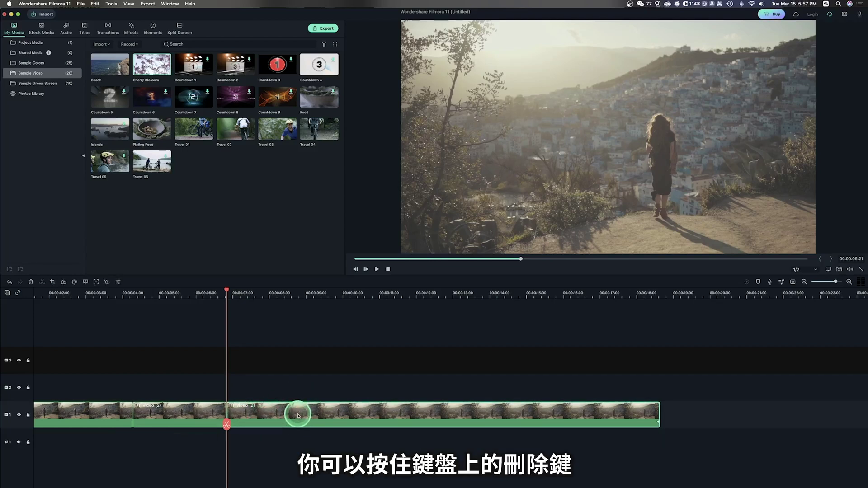
{"action": "key", "text": "Delete"}
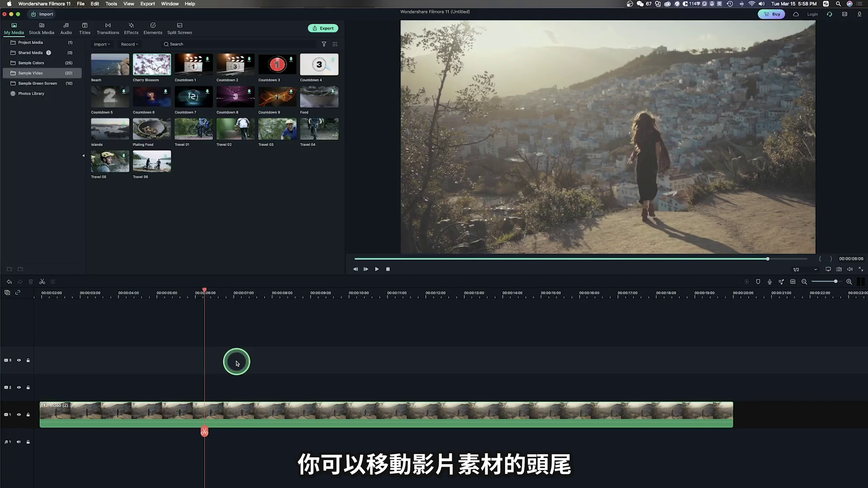
- Trim both ends of Video (2), move it after the Beach clip, then undo the move
{"action": "left_click", "coordinate": [101, 409]}
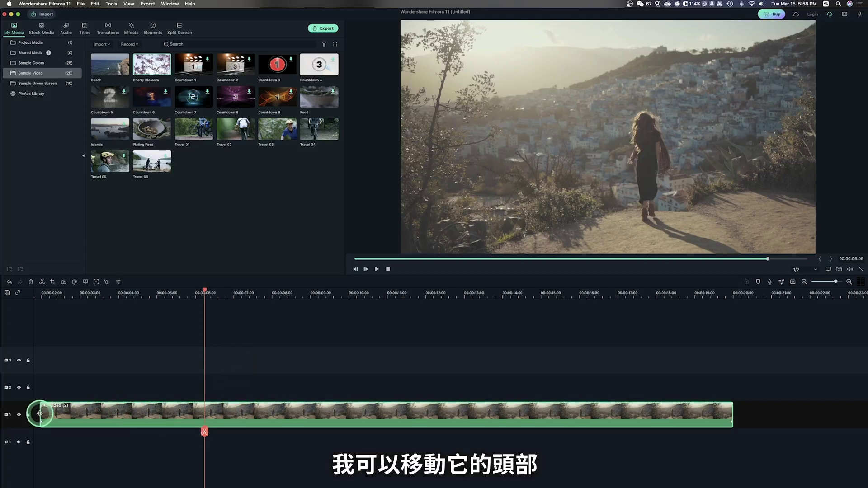
{"action": "left_click_drag", "start_coordinate": [47, 413], "coordinate": [165, 413]}
{"action": "left_click_drag", "start_coordinate": [594, 413], "coordinate": [247, 415]}
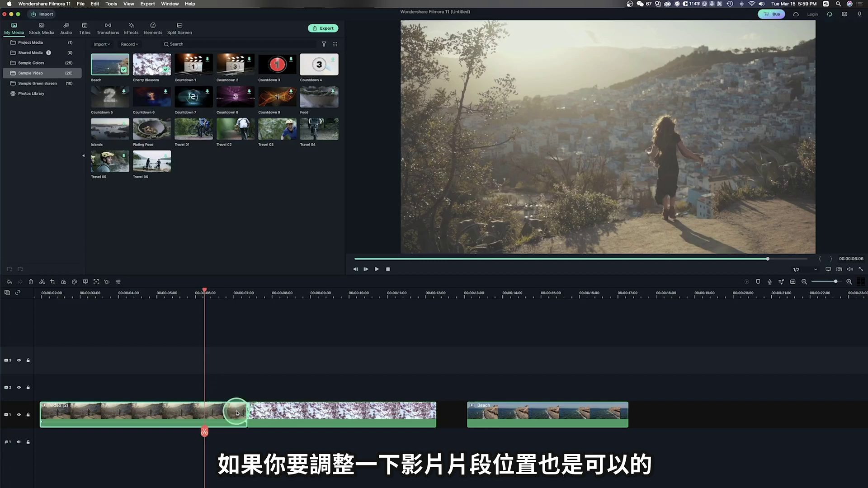
{"action": "mouse_move", "coordinate": [231, 414]}
{"action": "left_mouse_down"}
{"action": "mouse_move", "coordinate": [567, 420]}
{"action": "mouse_move", "coordinate": [227, 404]}
{"action": "left_mouse_up"}
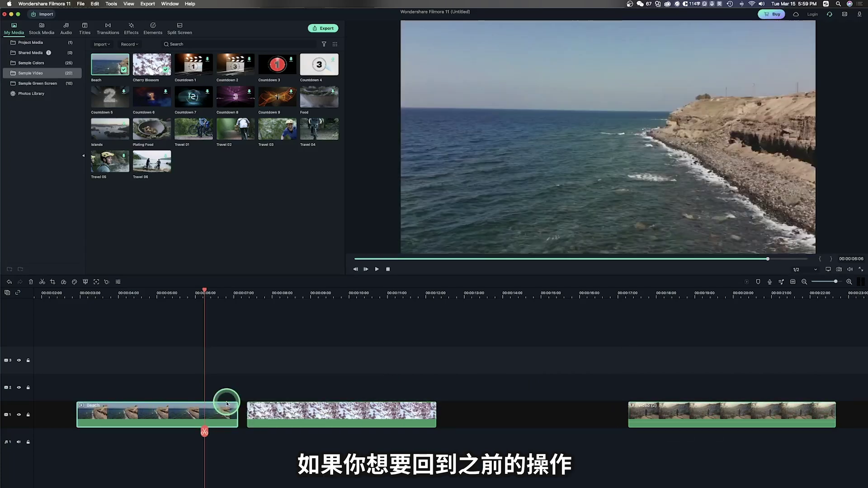
{"action": "left_click", "coordinate": [9, 282]}
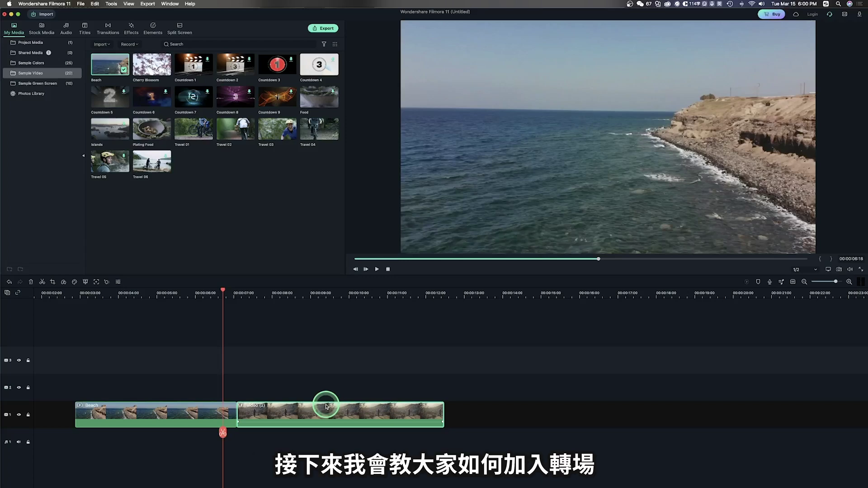
- Browse the transitions library and preview the Flash transition
{"action": "left_click", "coordinate": [106, 31]}
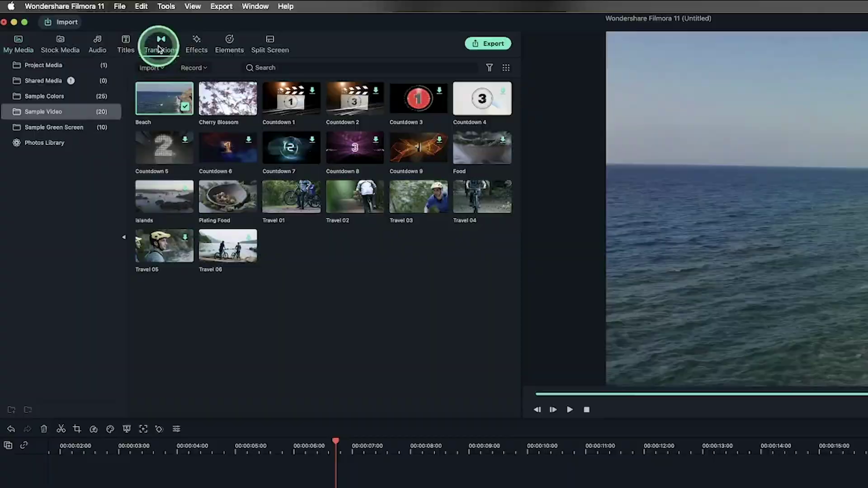
{"action": "left_click", "coordinate": [187, 70]}
{"action": "left_click_drag", "start_coordinate": [189, 70], "coordinate": [192, 73]}
{"action": "double_click", "coordinate": [191, 70]}
- Place the Bar transition between the Beach and Video (2) clips and play it back
{"action": "left_click", "coordinate": [268, 70]}
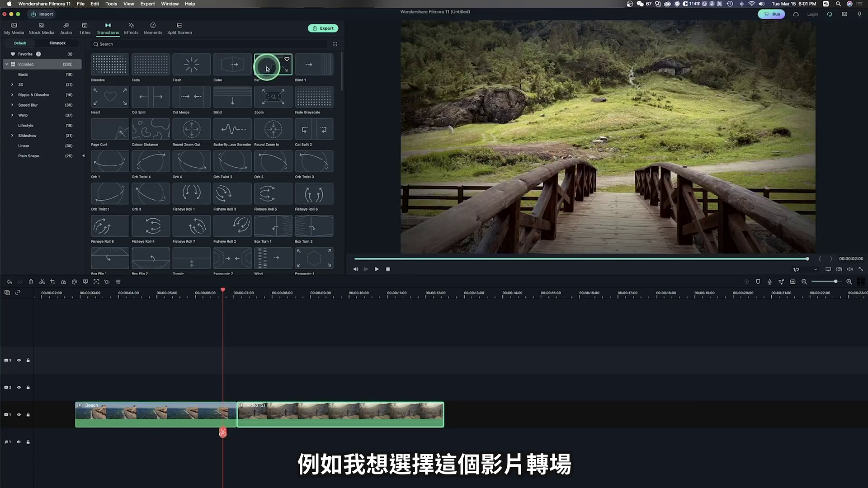
{"action": "left_click_drag", "start_coordinate": [269, 69], "coordinate": [271, 65]}
{"action": "left_click_drag", "start_coordinate": [250, 346], "coordinate": [233, 409]}
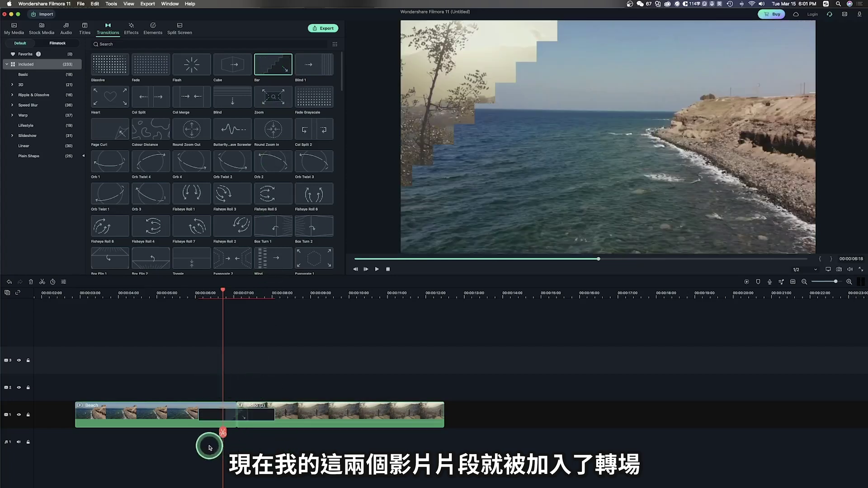
{"action": "left_click", "coordinate": [200, 377]}
{"action": "key", "text": "space"}
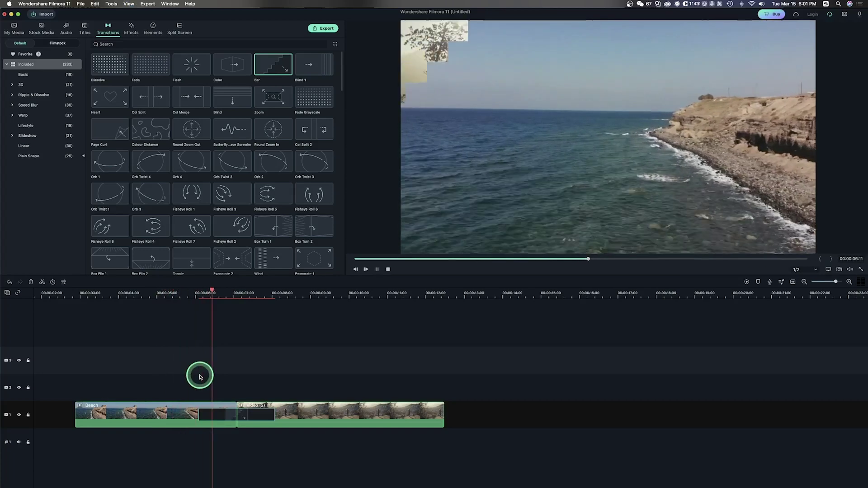
{"action": "key", "text": "space"}
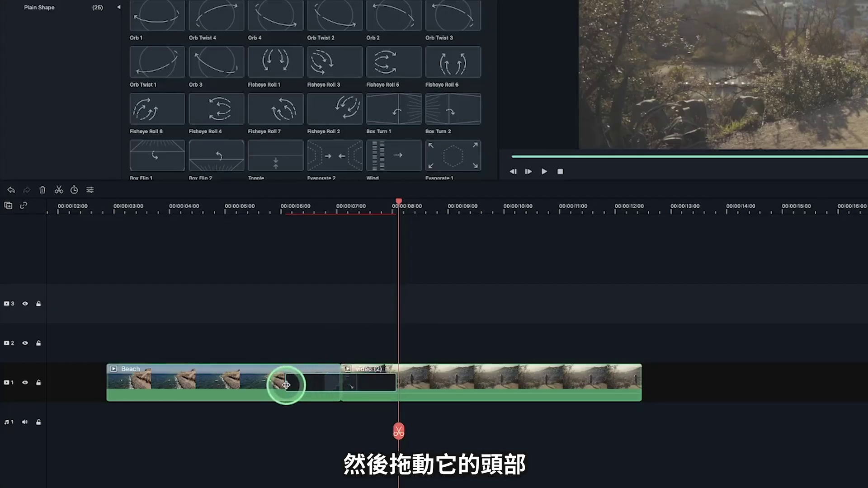
- Shorten the Bar transition to 00:00:00:14, replay it, and open its settings
{"action": "left_click_drag", "start_coordinate": [286, 385], "coordinate": [320, 384]}
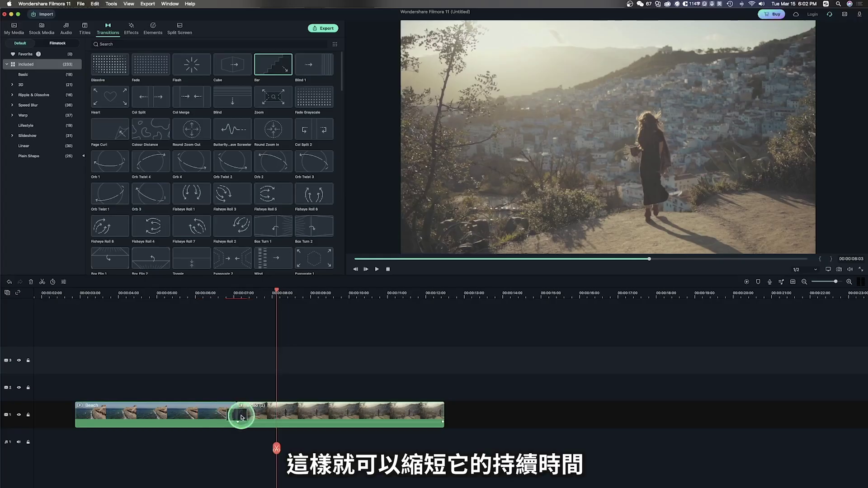
{"action": "left_click", "coordinate": [207, 294]}
{"action": "key", "text": "space"}
{"action": "key", "text": "space"}
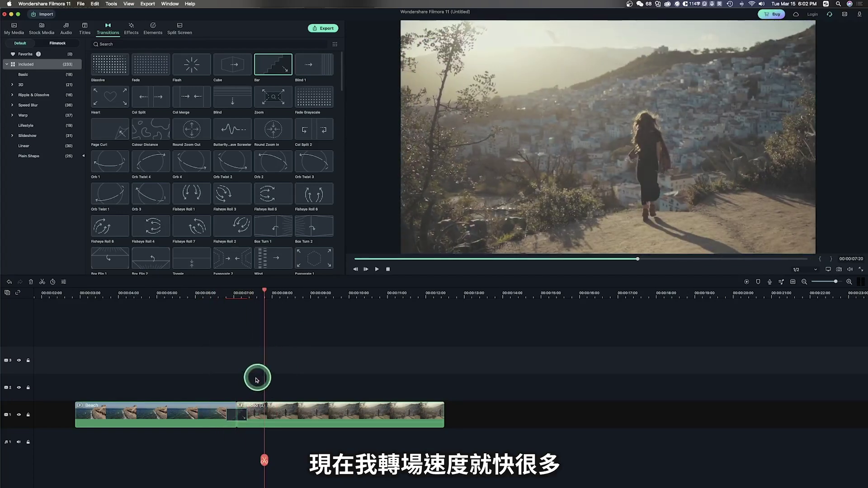
{"action": "double_click", "coordinate": [239, 417]}
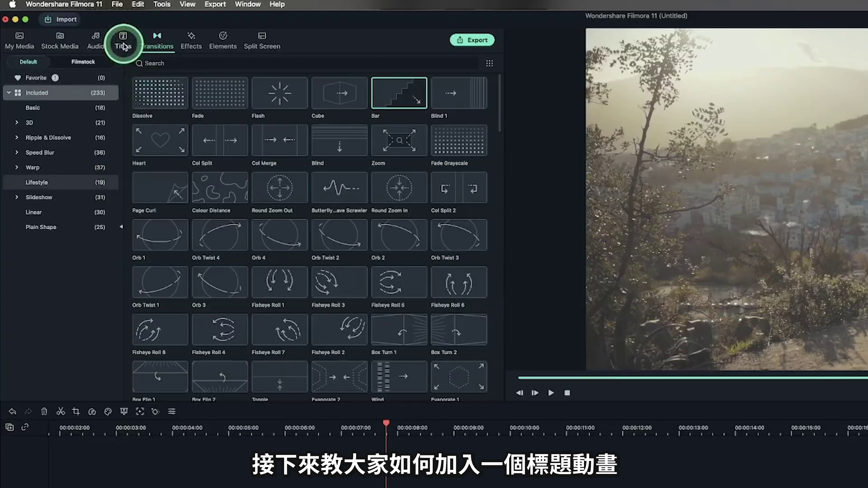
- Preview Title 2, add it on track 2 over Video (2), and play it back
{"action": "left_click", "coordinate": [124, 45]}
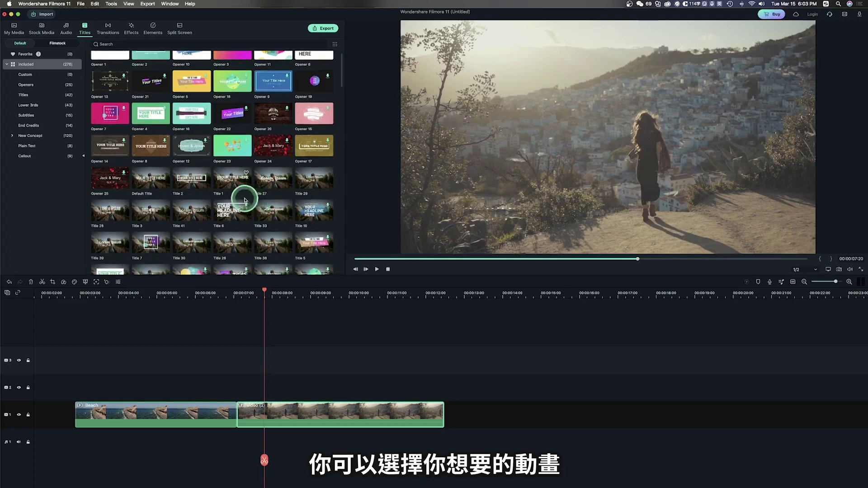
{"action": "scroll", "coordinate": [256, 201], "scroll_direction": "down", "scroll_amount": 1}
{"action": "double_click", "coordinate": [196, 182]}
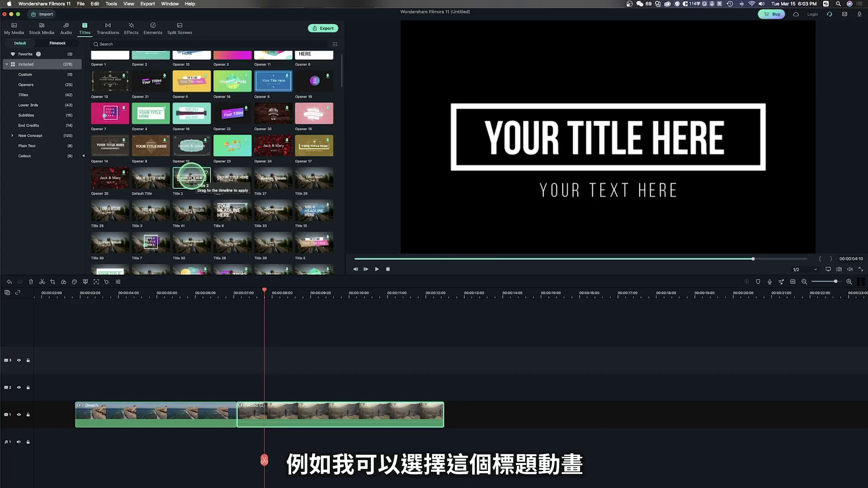
{"action": "left_click_drag", "start_coordinate": [192, 178], "coordinate": [257, 388]}
{"action": "left_click", "coordinate": [248, 294]}
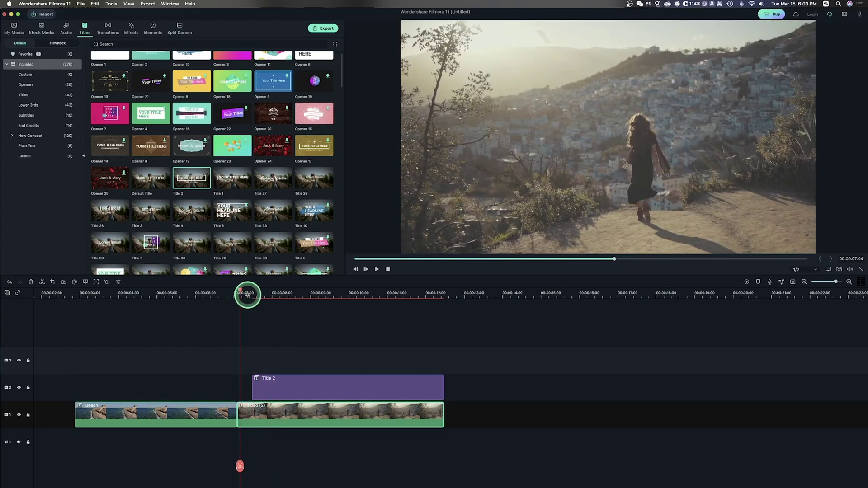
{"action": "key", "text": "space"}
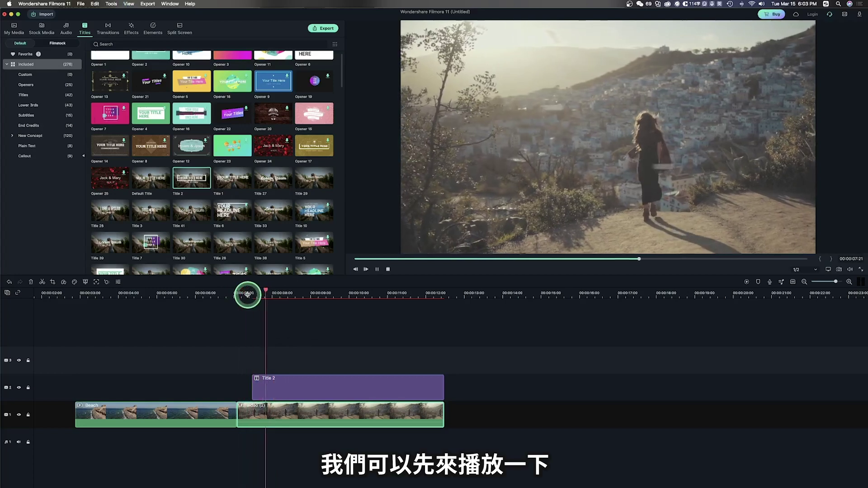
{"action": "left_click", "coordinate": [367, 384]}
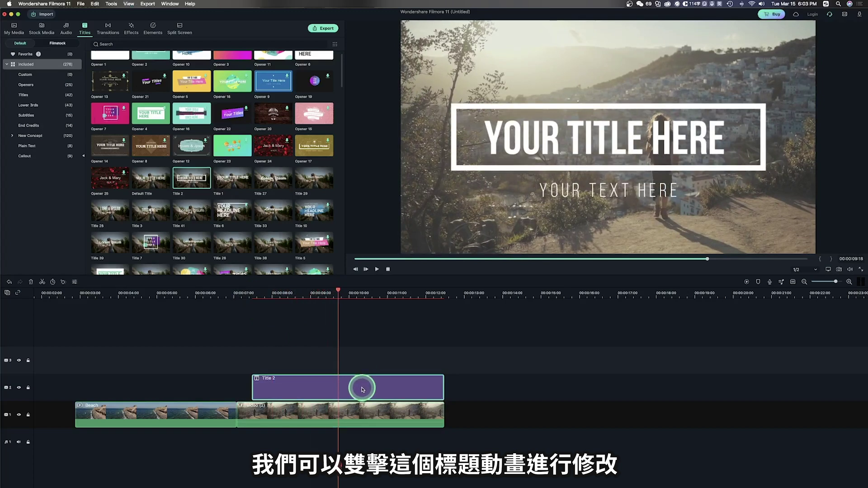
- Change the Title 2 subtitle text to 'Enjoy nature' and select the main title for editing
{"action": "double_click", "coordinate": [362, 390]}
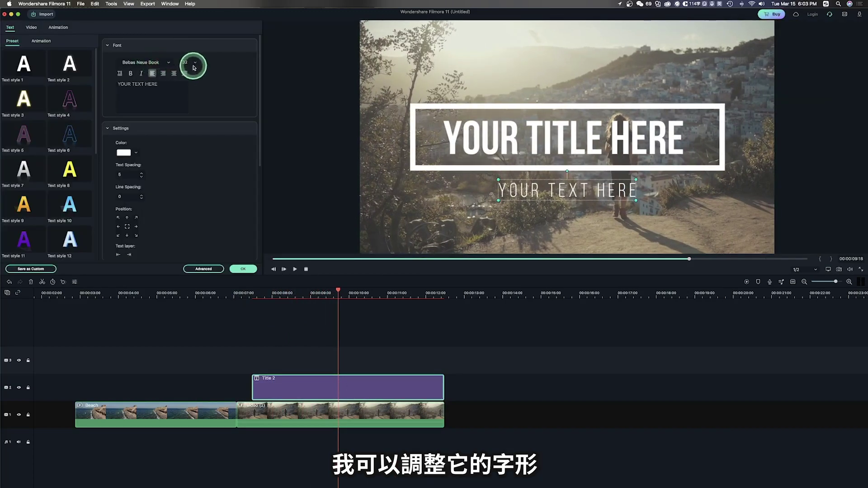
{"action": "left_click_drag", "start_coordinate": [117, 84], "coordinate": [178, 89]}
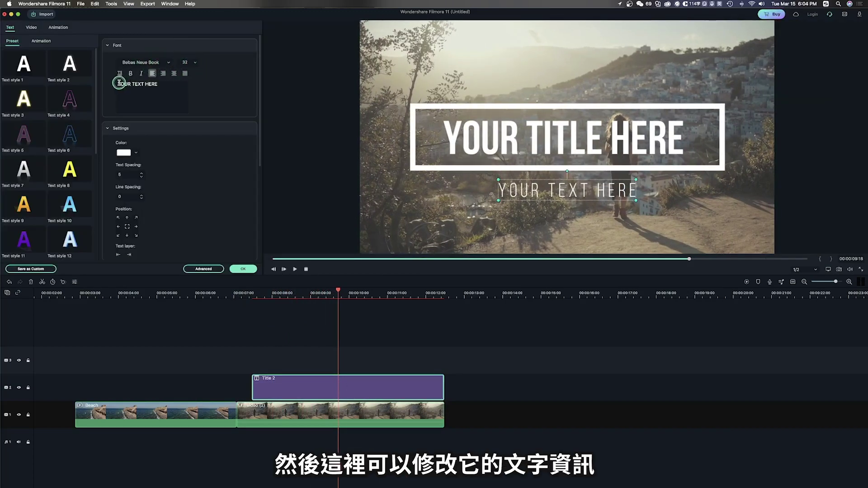
{"action": "type", "text": "Enjoy nature"}
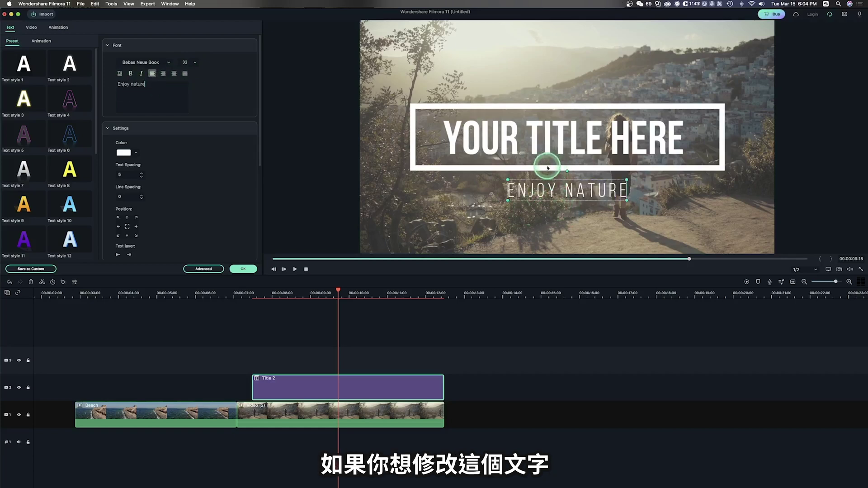
{"action": "double_click", "coordinate": [543, 150]}
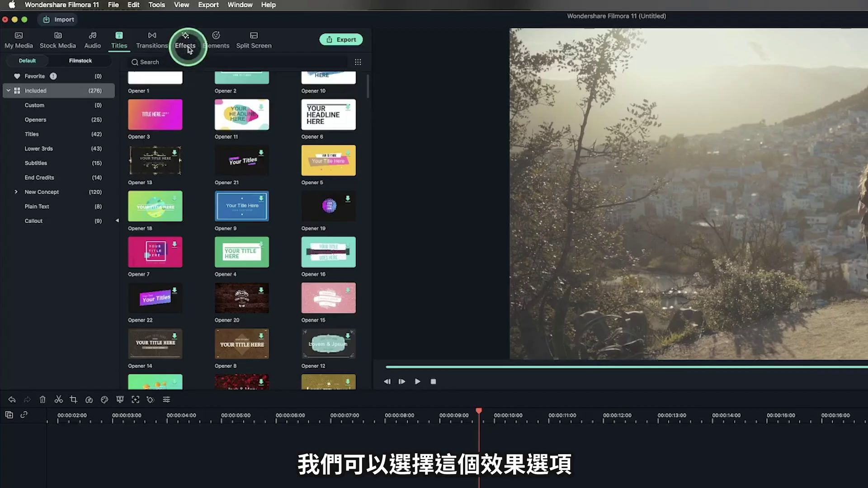
- Preview the Vintage filter, apply it above the second clip, then delete it
{"action": "left_click", "coordinate": [187, 46]}
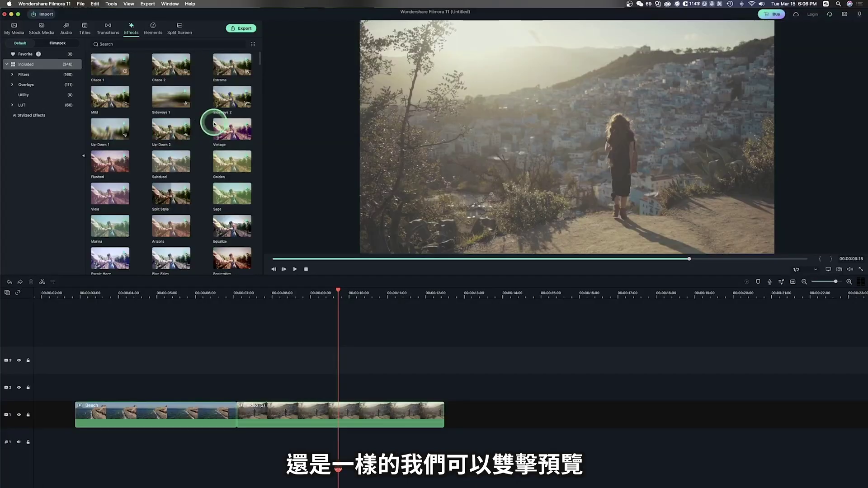
{"action": "left_click", "coordinate": [233, 137]}
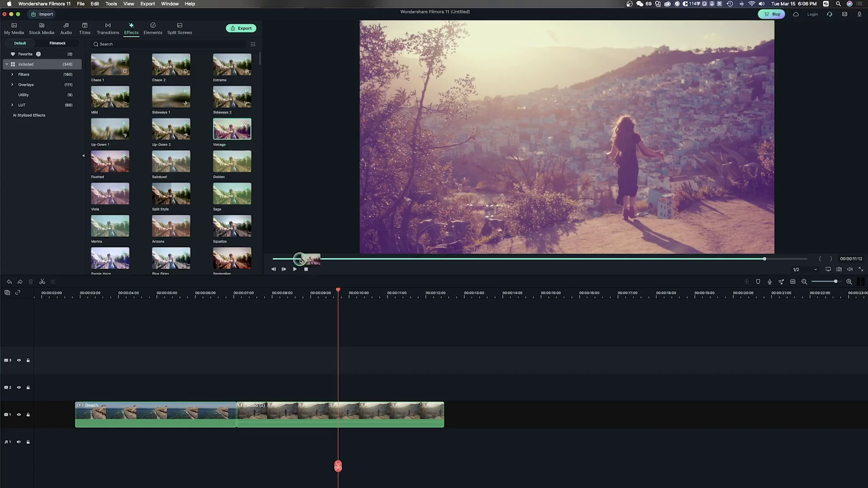
{"action": "left_click_drag", "start_coordinate": [228, 133], "coordinate": [398, 425]}
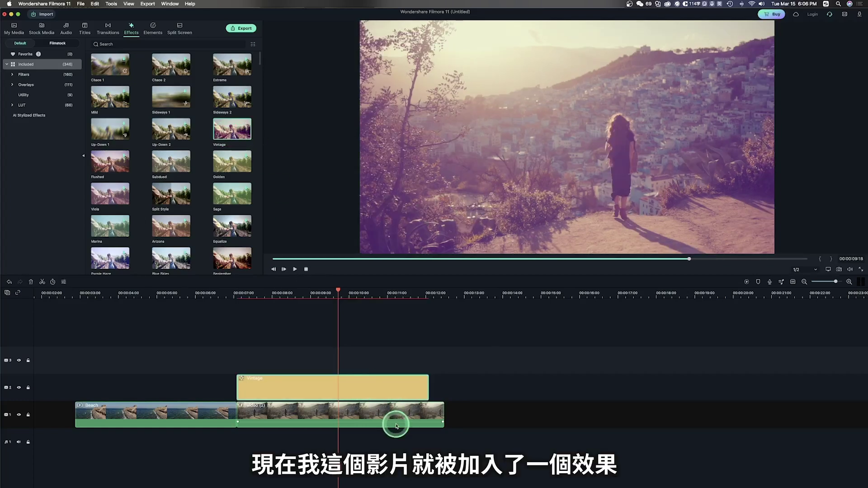
{"action": "key", "text": "Delete"}
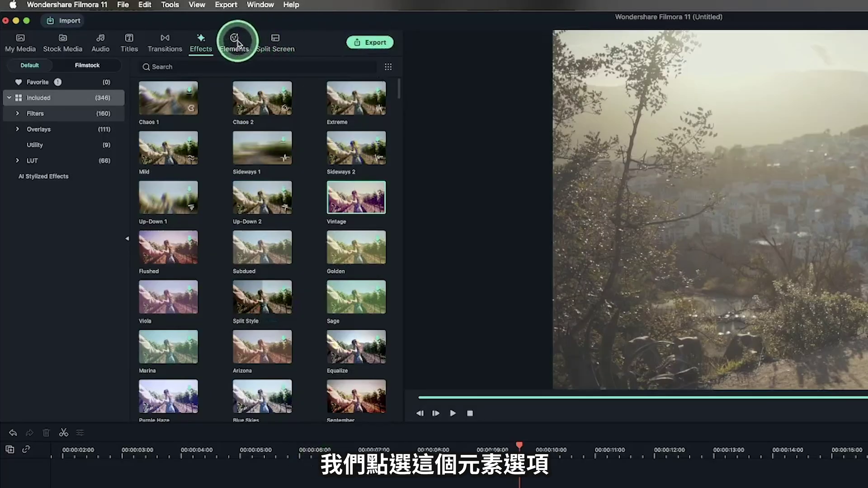
- Add the Element Love 2 pink heart over the video and shrink it in the frame
{"action": "left_click", "coordinate": [238, 43]}
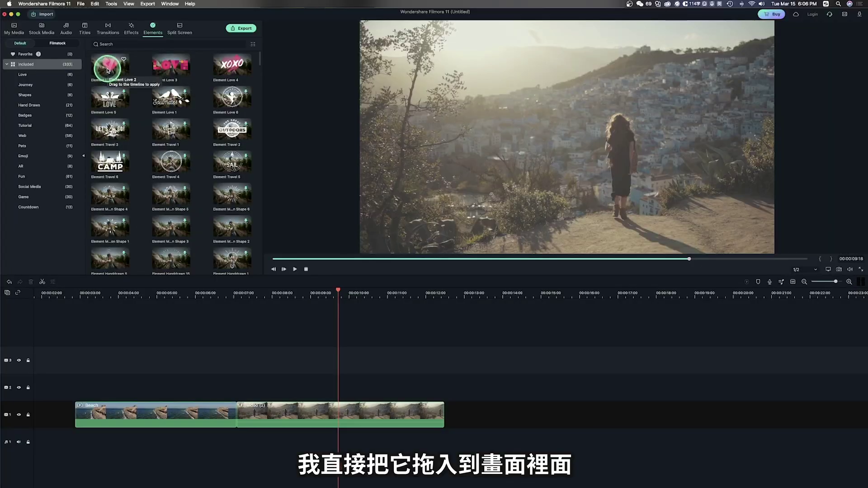
{"action": "left_click_drag", "start_coordinate": [108, 70], "coordinate": [255, 387]}
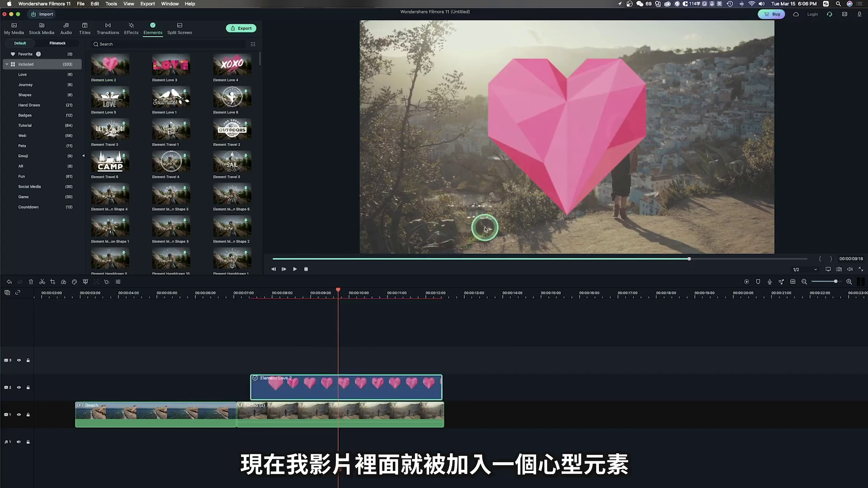
{"action": "double_click", "coordinate": [376, 381]}
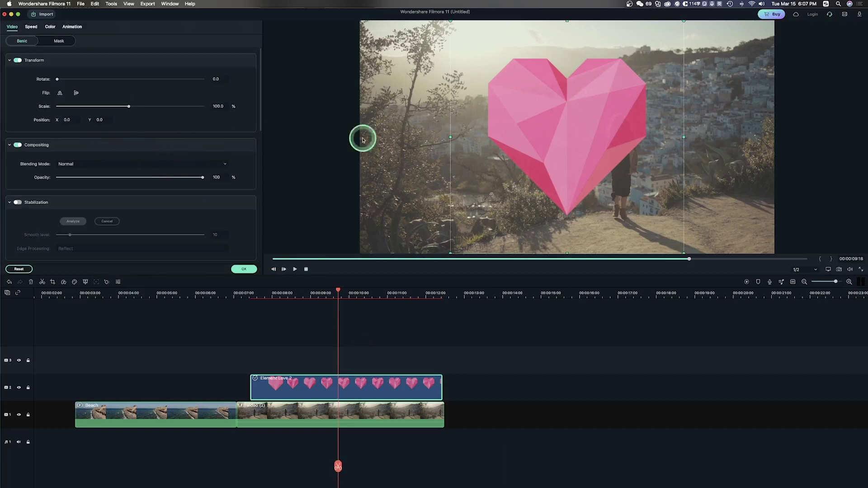
{"action": "left_click_drag", "start_coordinate": [684, 252], "coordinate": [599, 170]}
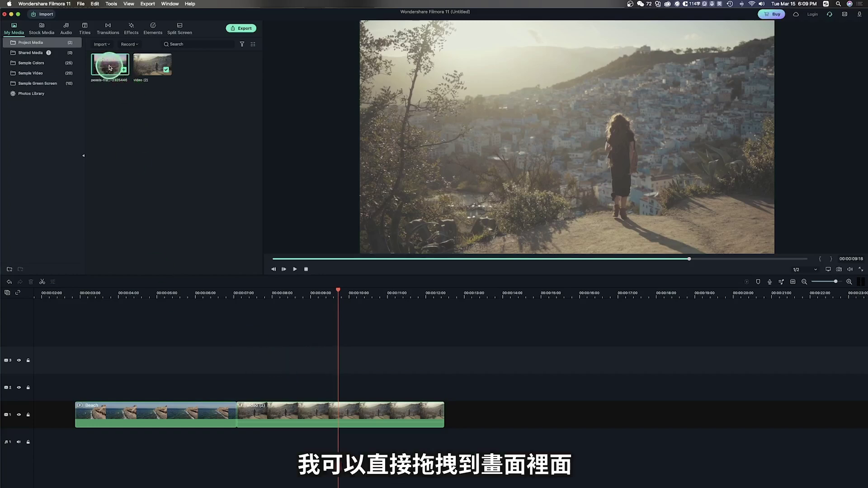
{"action": "left_click_drag", "start_coordinate": [110, 67], "coordinate": [289, 387]}
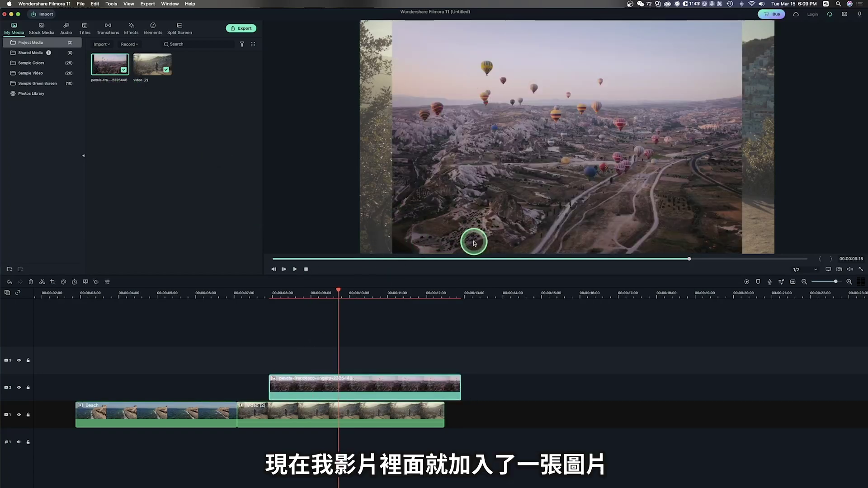
{"action": "double_click", "coordinate": [364, 390]}
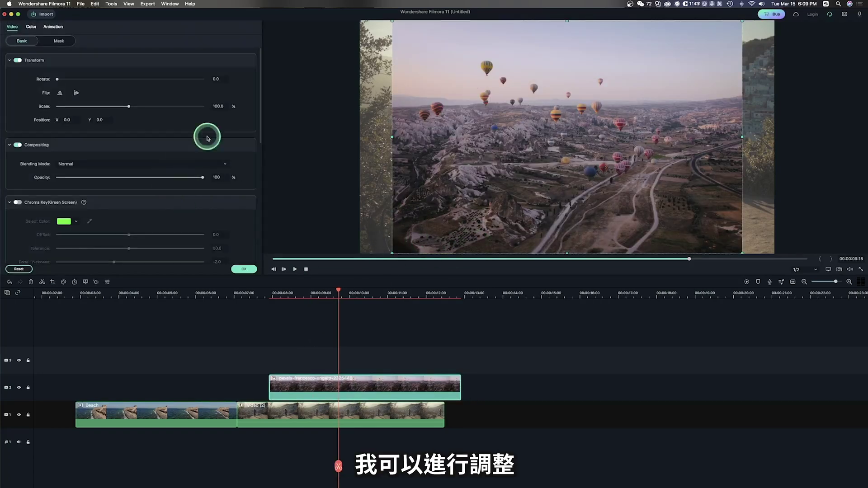
{"action": "left_click_drag", "start_coordinate": [130, 107], "coordinate": [88, 107]}
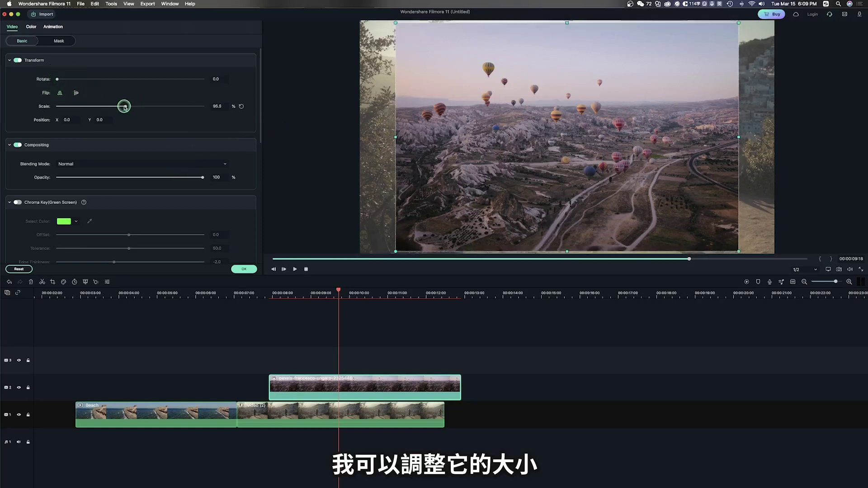
{"action": "left_click_drag", "start_coordinate": [564, 138], "coordinate": [448, 84]}
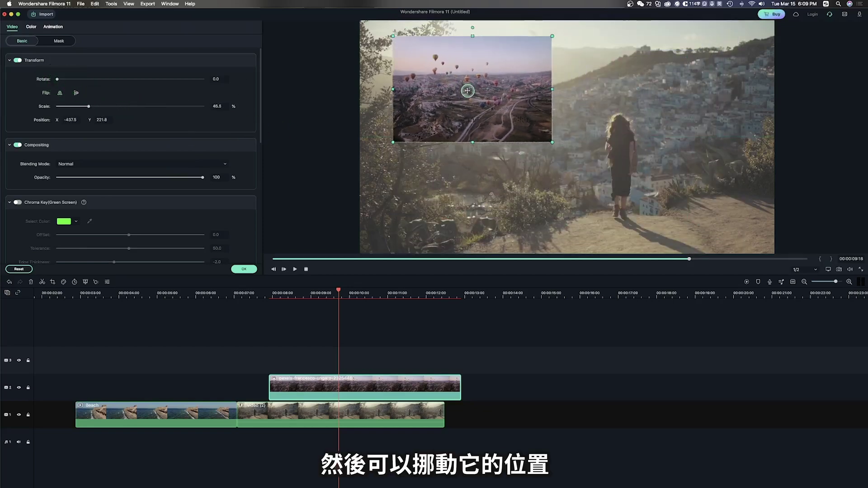
{"action": "left_click", "coordinate": [62, 82]}
{"action": "left_click_drag", "start_coordinate": [59, 80], "coordinate": [70, 79]}
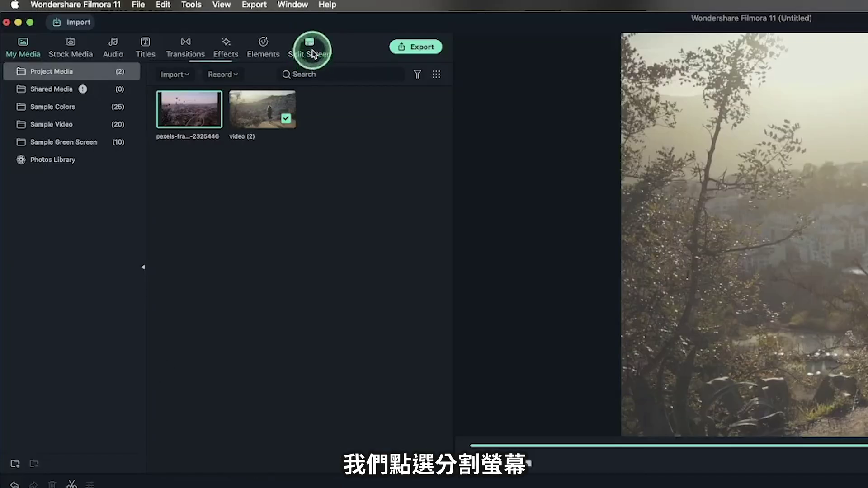
- Fill a split screen with Plating Food, Travel 01 and Travel 06, then open Crop and Zoom on Beach
{"action": "left_click", "coordinate": [180, 30]}
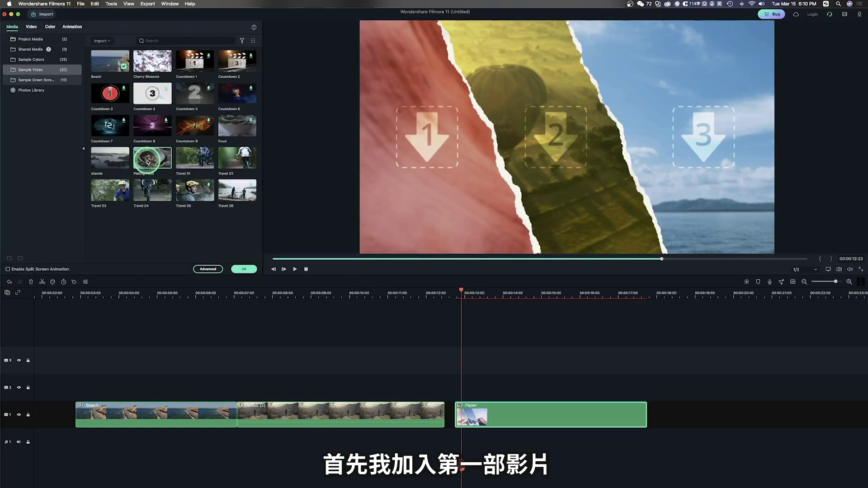
{"action": "left_click_drag", "start_coordinate": [288, 145], "coordinate": [385, 143]}
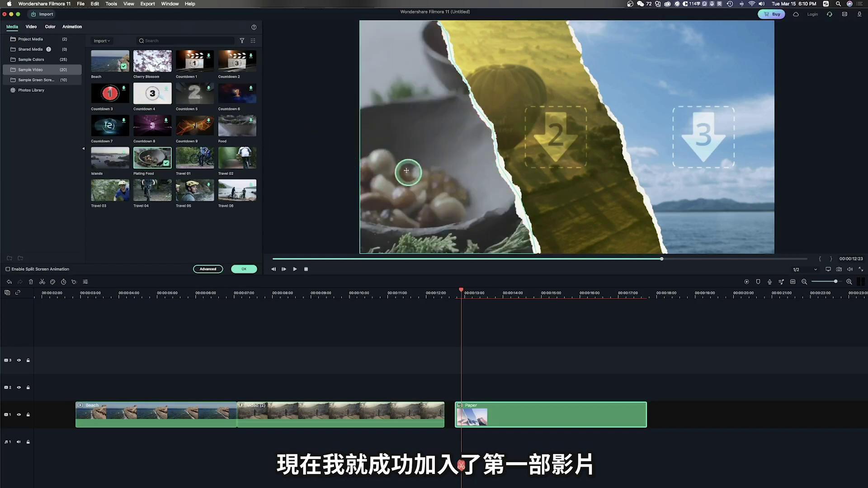
{"action": "left_click", "coordinate": [193, 163]}
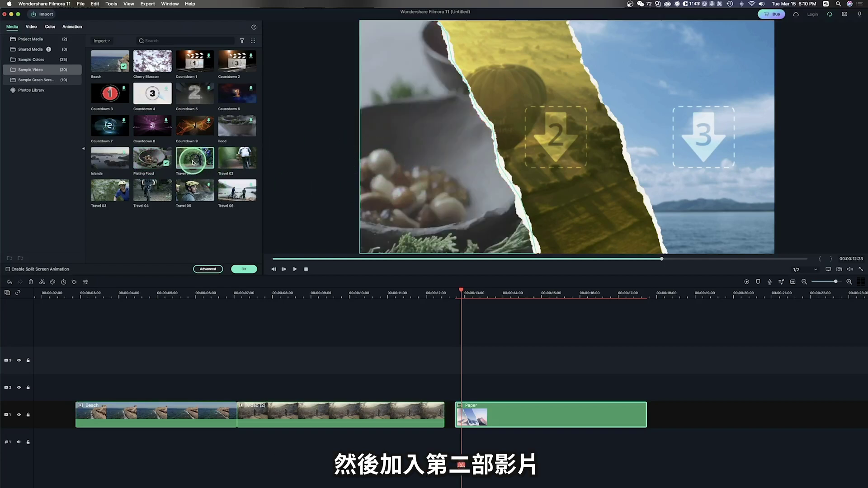
{"action": "left_click_drag", "start_coordinate": [240, 156], "coordinate": [555, 157]}
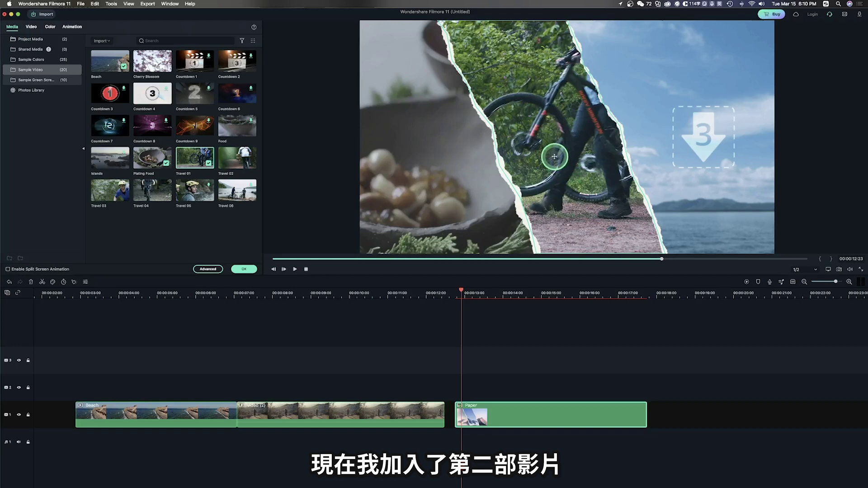
{"action": "left_click_drag", "start_coordinate": [237, 189], "coordinate": [707, 165]}
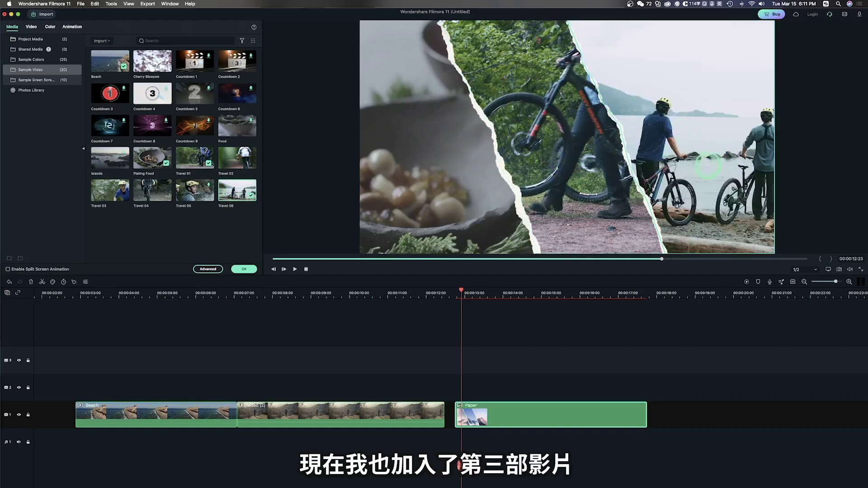
{"action": "left_click", "coordinate": [684, 199]}
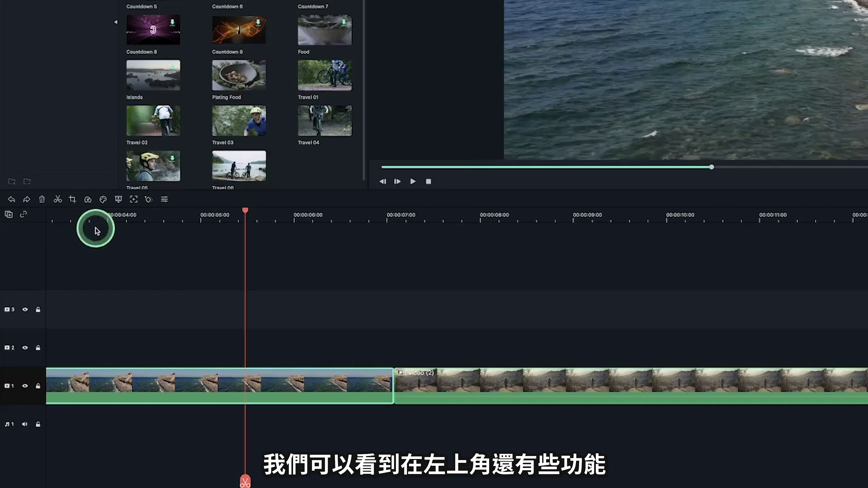
{"action": "left_click", "coordinate": [73, 199]}
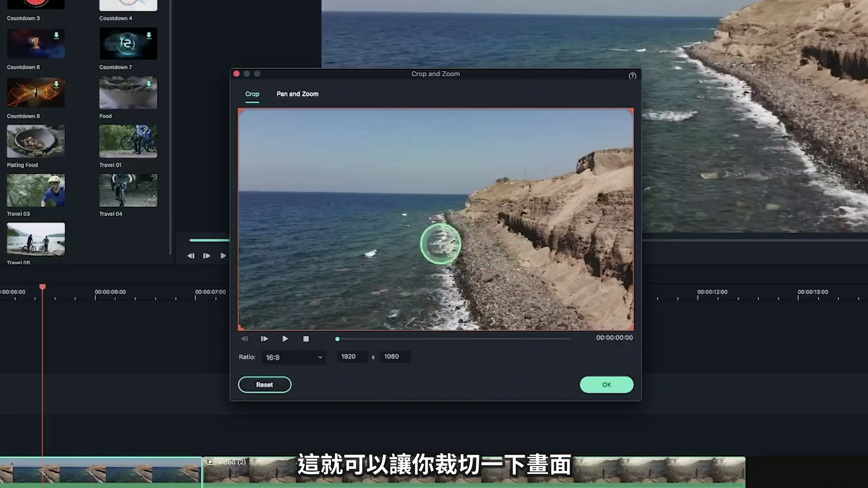
{"action": "left_click_drag", "start_coordinate": [623, 140], "coordinate": [493, 207]}
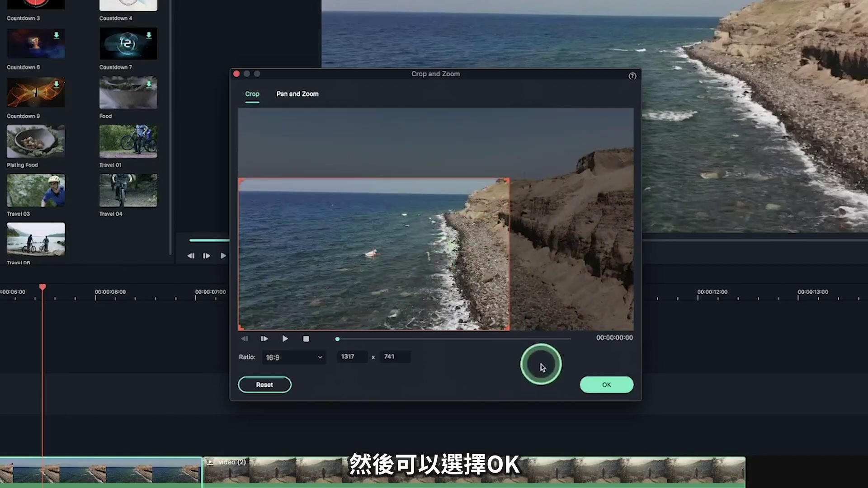
{"action": "left_click", "coordinate": [606, 384]}
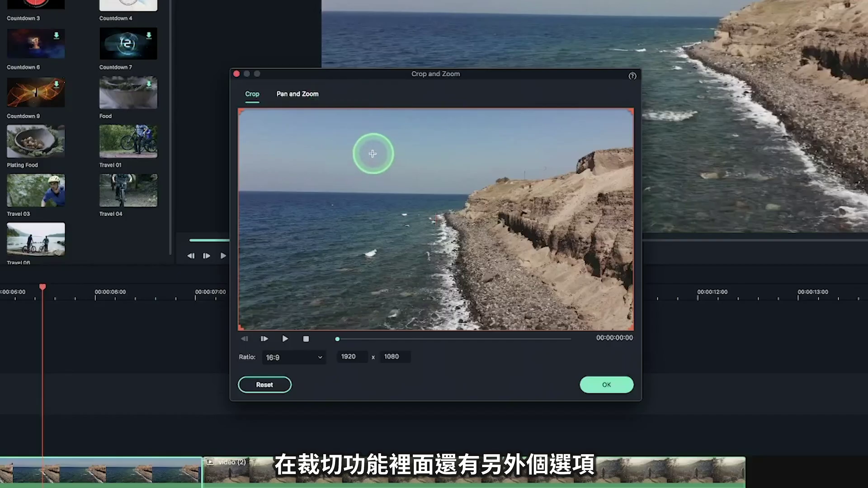
- Add a Pan and Zoom move to the Beach clip, ending on a 1233 x 693 frame moved up-left
{"action": "left_click", "coordinate": [306, 96]}
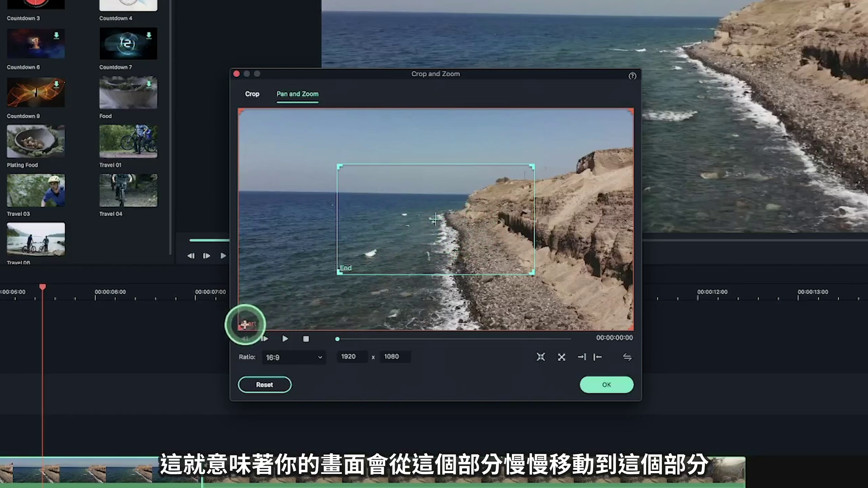
{"action": "left_click", "coordinate": [286, 339]}
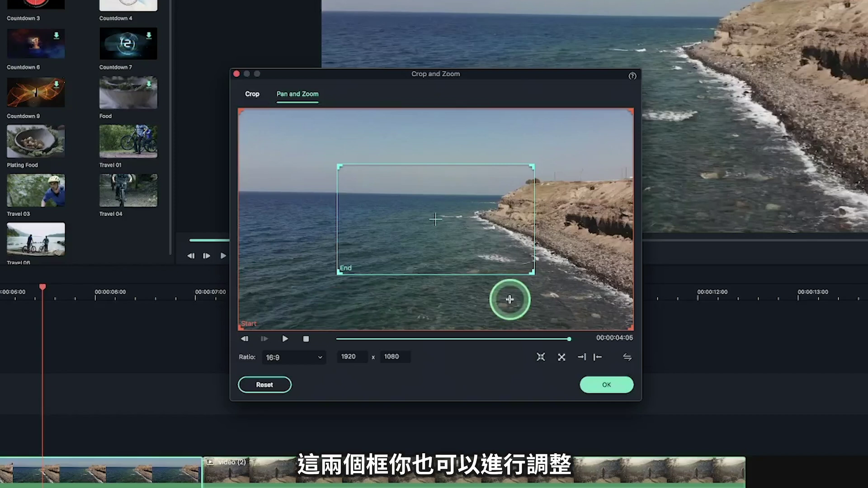
{"action": "left_click_drag", "start_coordinate": [541, 281], "coordinate": [581, 309]}
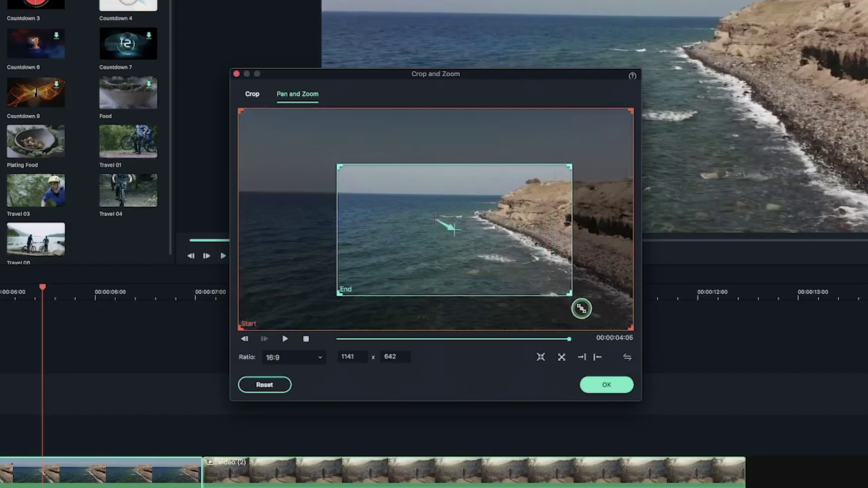
{"action": "left_click_drag", "start_coordinate": [478, 244], "coordinate": [406, 204]}
{"action": "left_click_drag", "start_coordinate": [633, 330], "coordinate": [559, 288]}
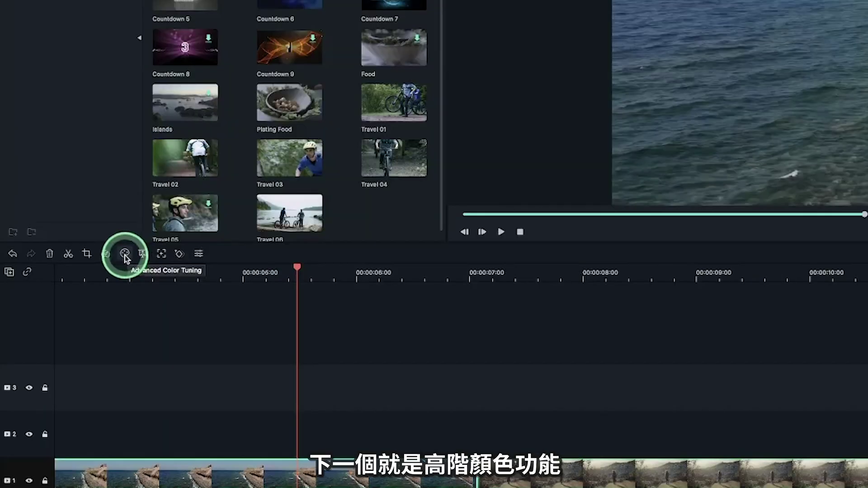
- Color-correct Beach: stronger Color Enhancement, Temperature -71, Exposure -50, Brightness -36
{"action": "left_click", "coordinate": [126, 254]}
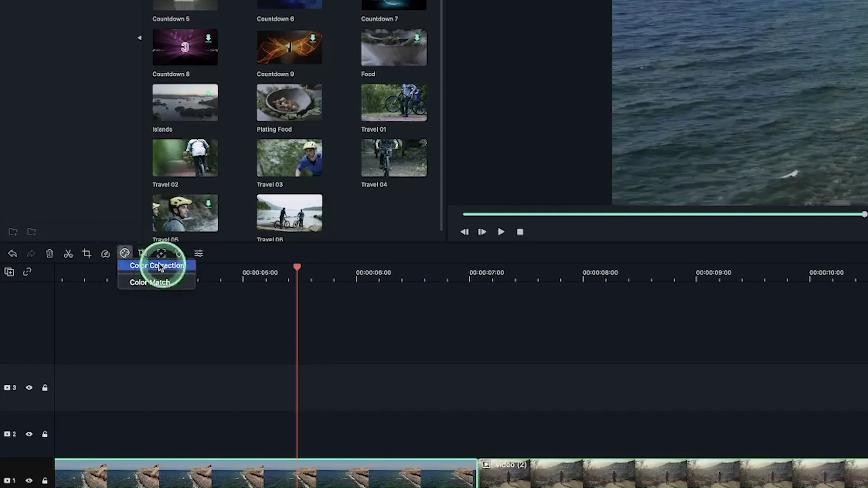
{"action": "left_click", "coordinate": [183, 267]}
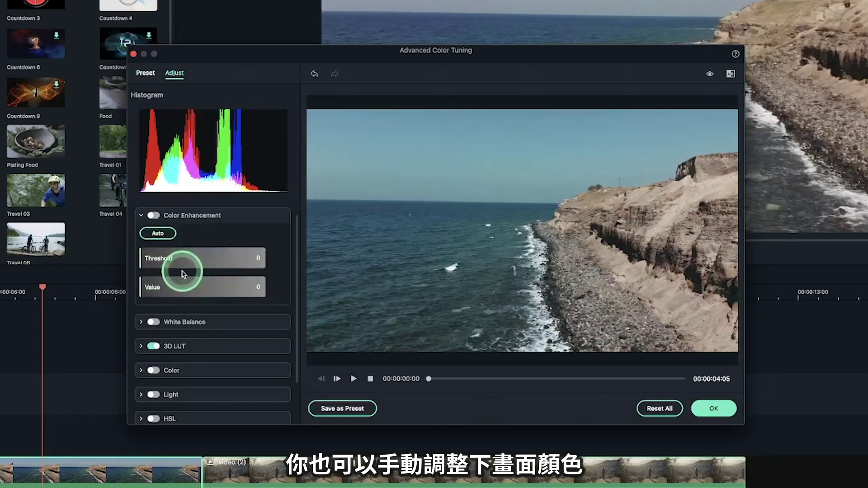
{"action": "left_click_drag", "start_coordinate": [183, 271], "coordinate": [205, 258]}
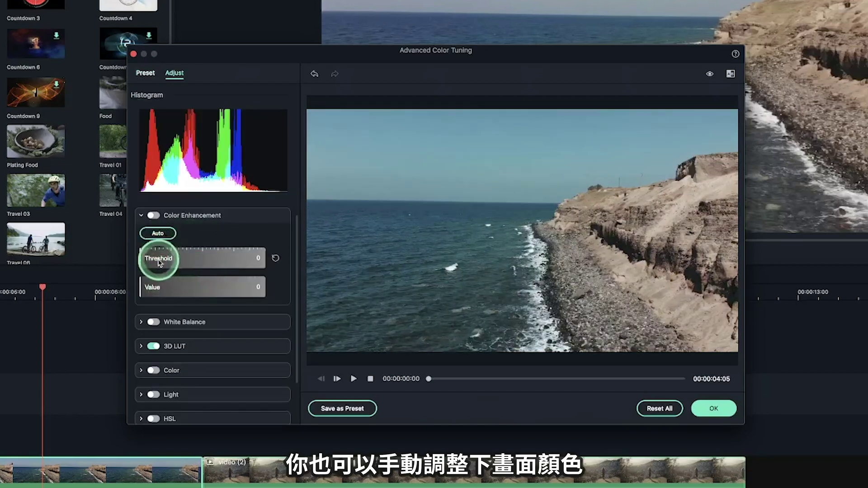
{"action": "left_click_drag", "start_coordinate": [154, 287], "coordinate": [192, 286]}
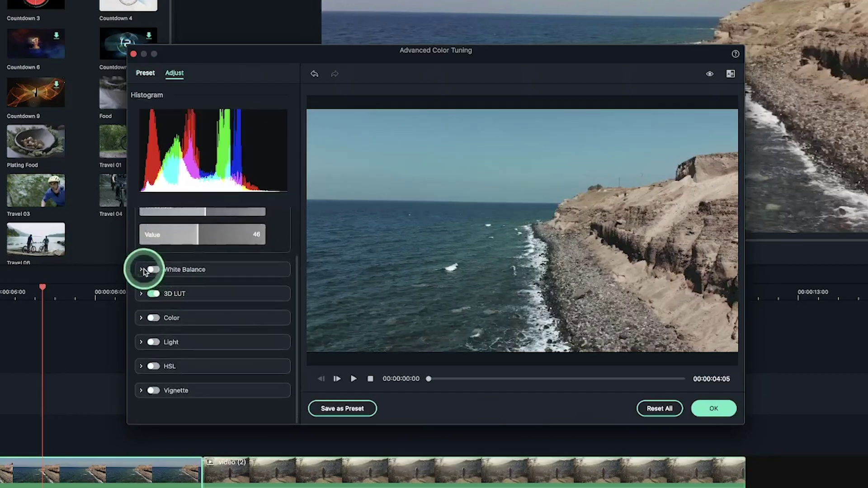
{"action": "left_click", "coordinate": [149, 268]}
{"action": "left_click_drag", "start_coordinate": [202, 381], "coordinate": [171, 384]}
{"action": "scroll", "coordinate": [194, 361], "scroll_direction": "down", "scroll_amount": 2}
{"action": "left_click_drag", "start_coordinate": [204, 370], "coordinate": [190, 372]}
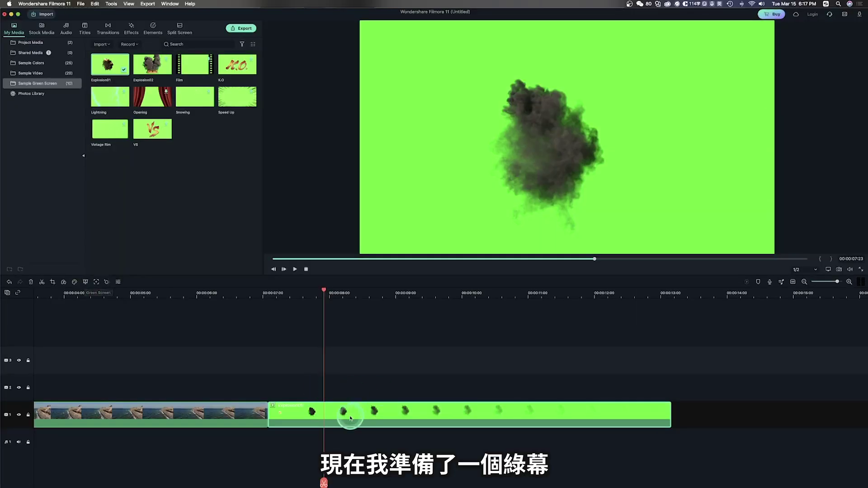
- Enable Chroma Key on the explosion clip to drop the green background, then preview the smoke
{"action": "left_click", "coordinate": [85, 281]}
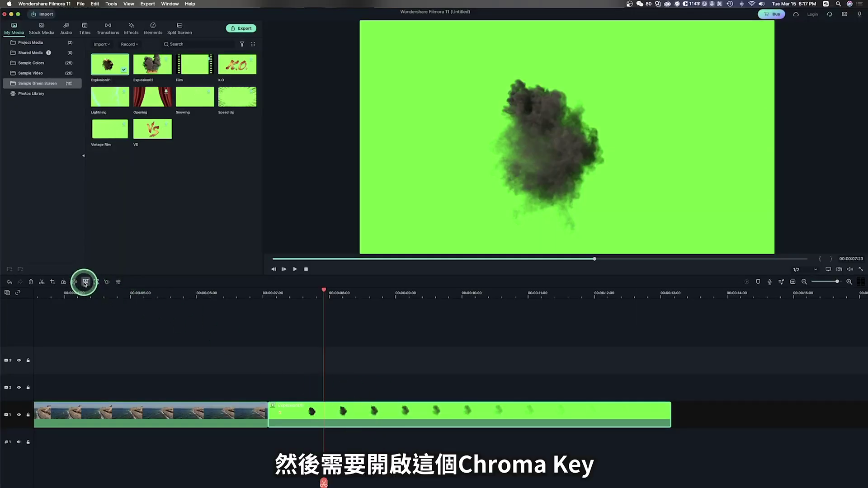
{"action": "left_click", "coordinate": [22, 114]}
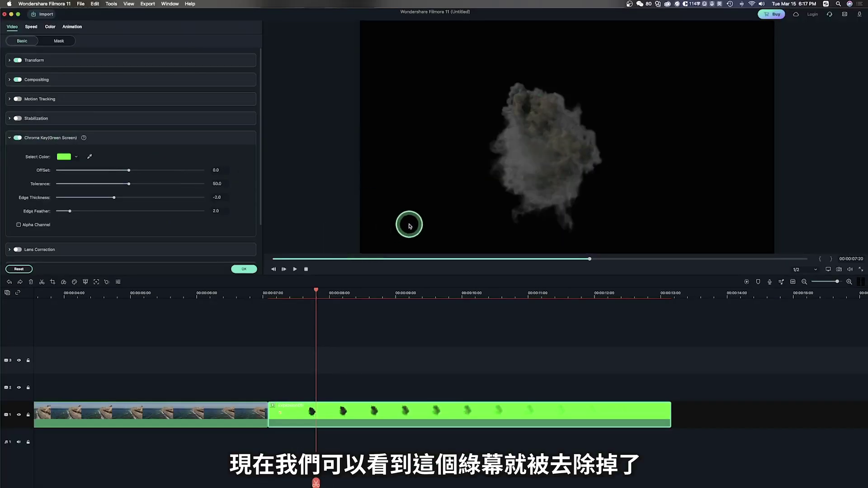
{"action": "left_click", "coordinate": [371, 294]}
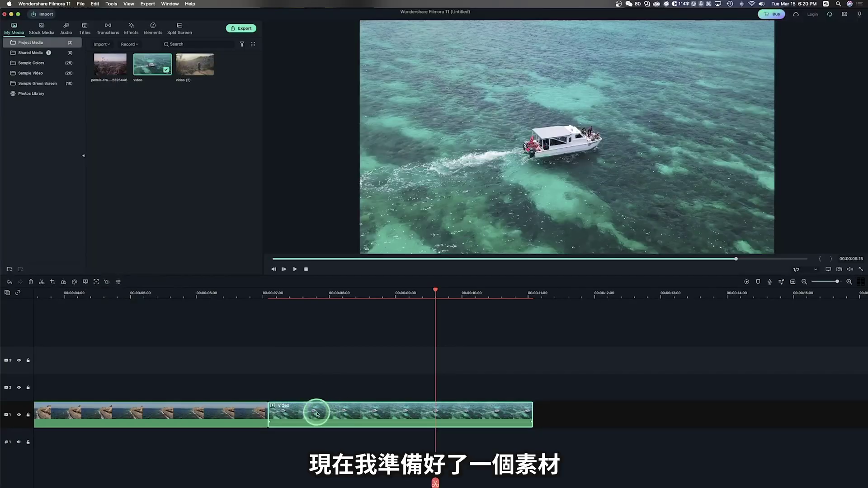
- Track the boat with Motion Tracking and place a Title 33 template above the boat clip
{"action": "left_click", "coordinate": [99, 284]}
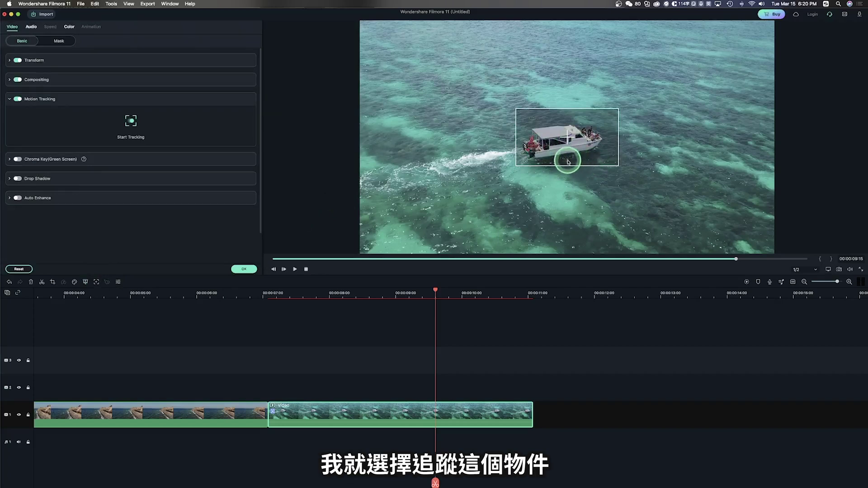
{"action": "left_click", "coordinate": [130, 122]}
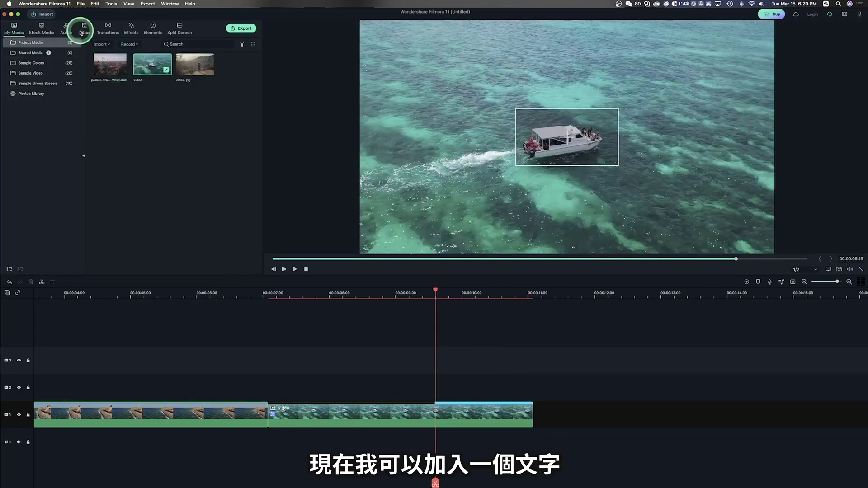
{"action": "left_click", "coordinate": [85, 29]}
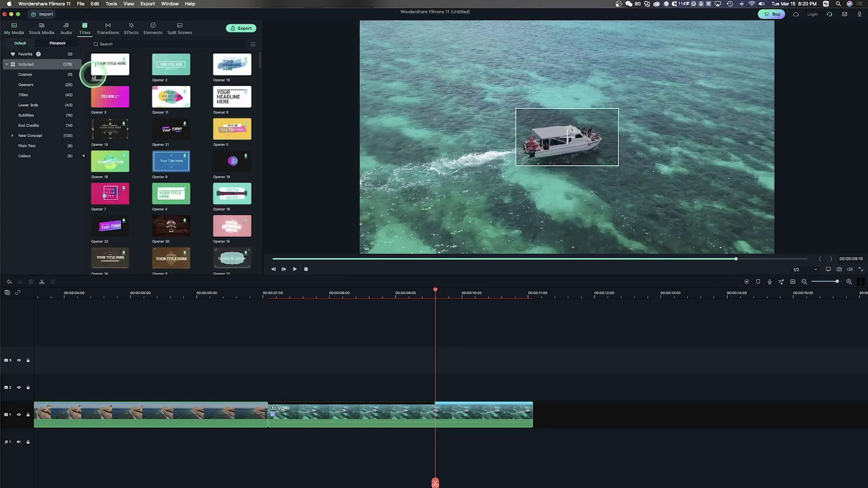
{"action": "scroll", "coordinate": [229, 188], "scroll_direction": "down", "scroll_amount": 5}
{"action": "left_click", "coordinate": [175, 189]}
{"action": "left_click_drag", "start_coordinate": [175, 190], "coordinate": [380, 388]}
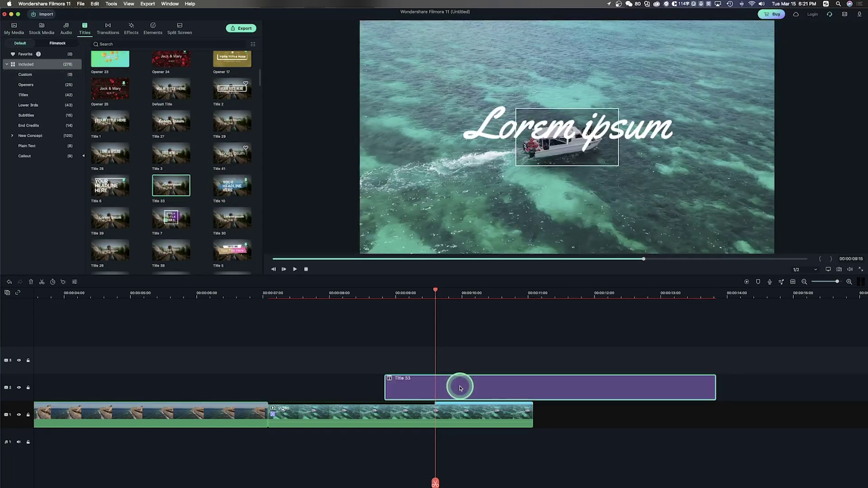
- Replace the title text with a name and attach Title 33 to the boat's tracked motion
{"action": "double_click", "coordinate": [565, 129]}
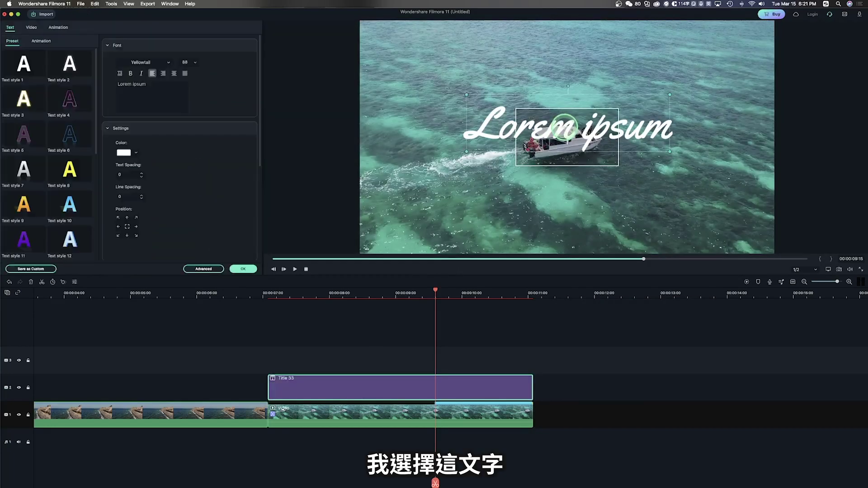
{"action": "double_click", "coordinate": [566, 129]}
{"action": "type", "text": "Greyson"}
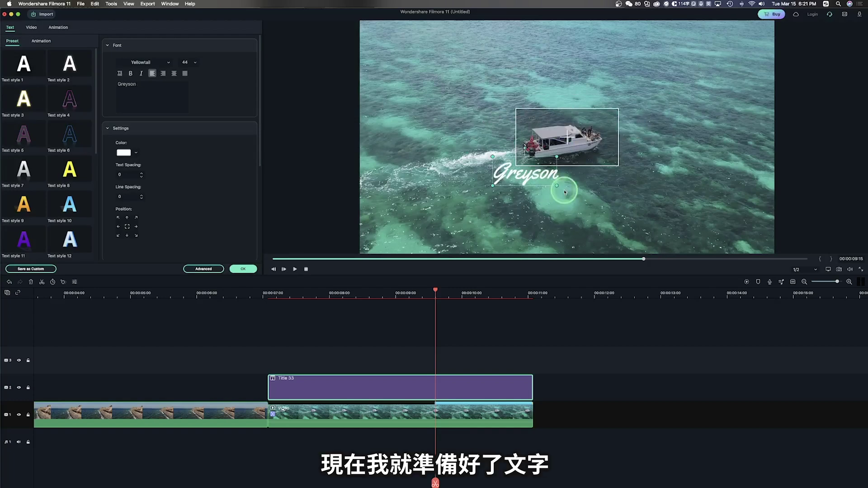
{"action": "double_click", "coordinate": [365, 409]}
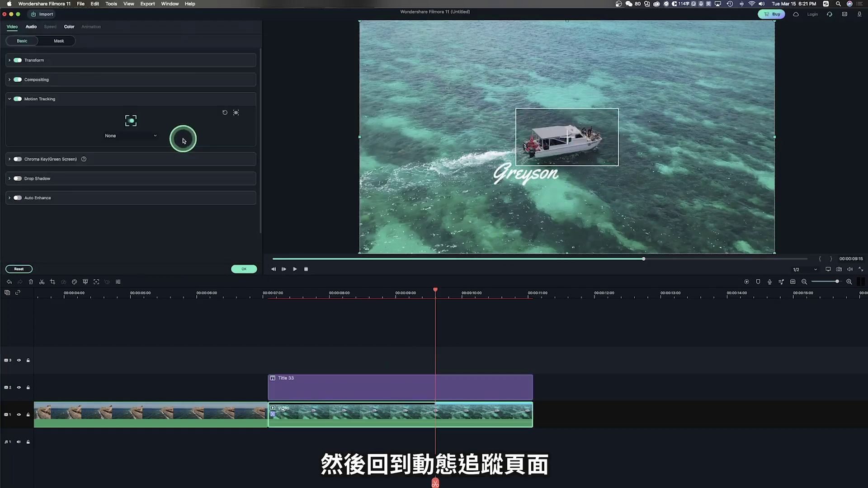
{"action": "left_click", "coordinate": [154, 138]}
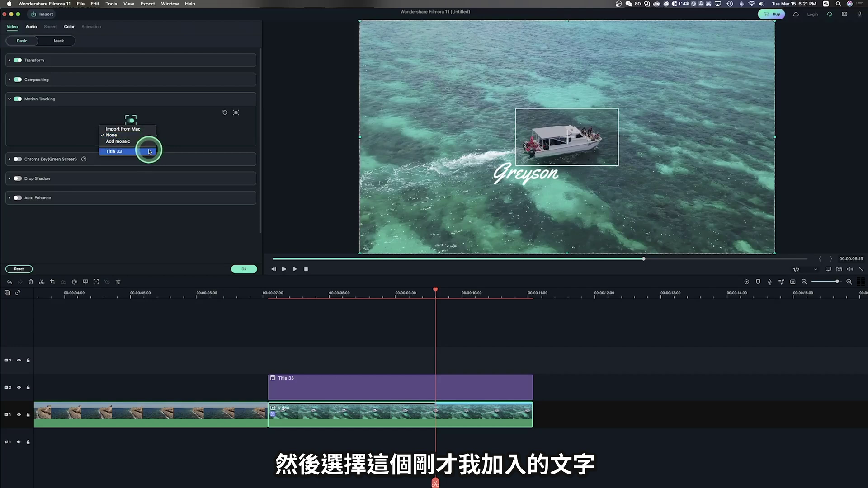
{"action": "left_click", "coordinate": [149, 152]}
{"action": "left_click", "coordinate": [268, 296]}
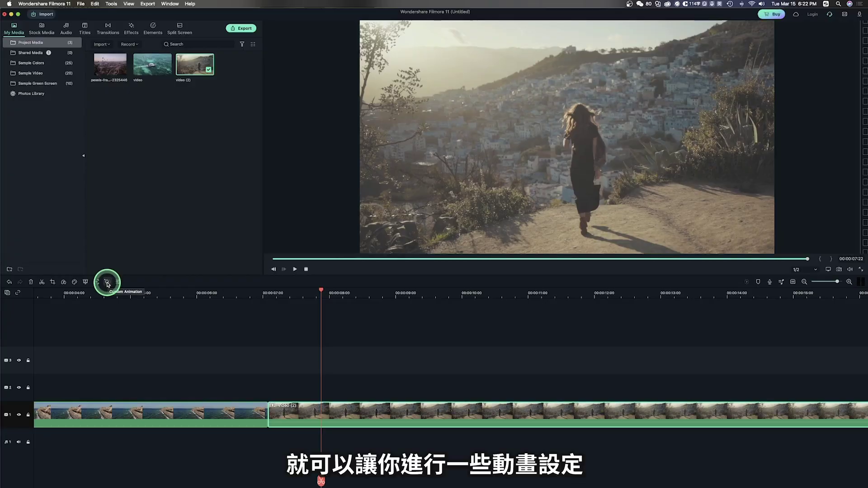
- Apply the Slide Right preset animation to the hillside clip and preview it
{"action": "left_click", "coordinate": [108, 284]}
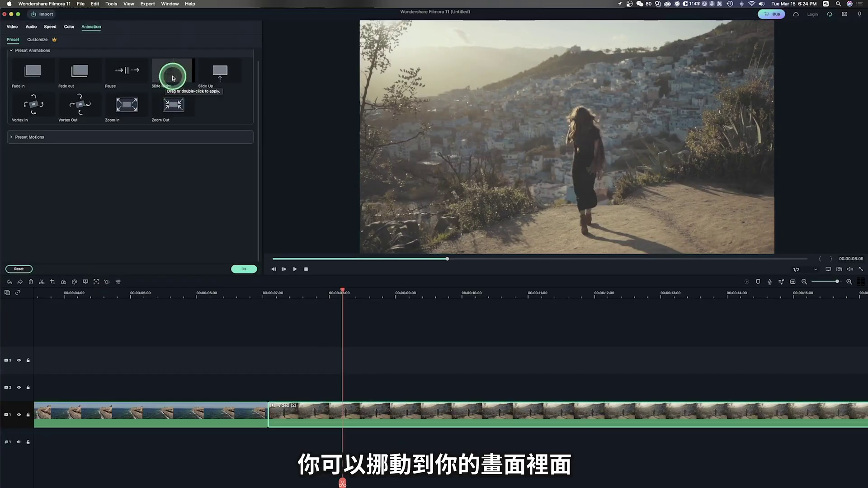
{"action": "left_click_drag", "start_coordinate": [172, 79], "coordinate": [312, 409]}
{"action": "key", "text": "space"}
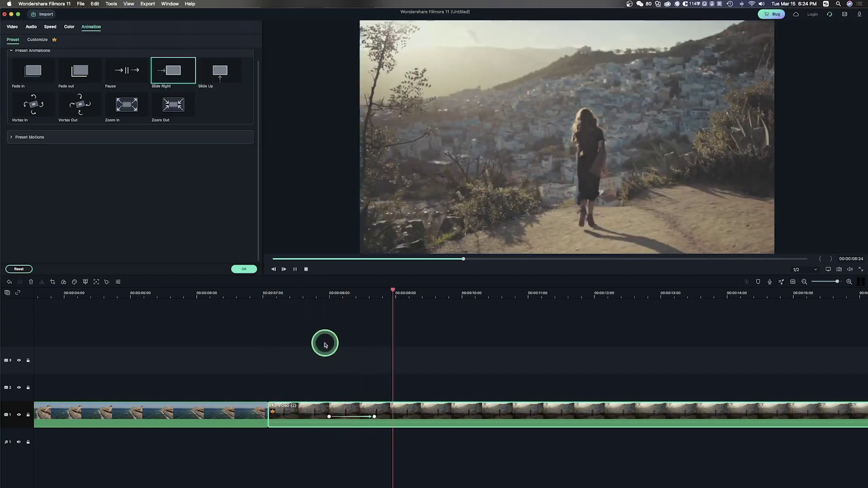
- Set the clip's Transform to Rotate 2.8° and Scale 108%, and expand Compositing
{"action": "left_click", "coordinate": [115, 284]}
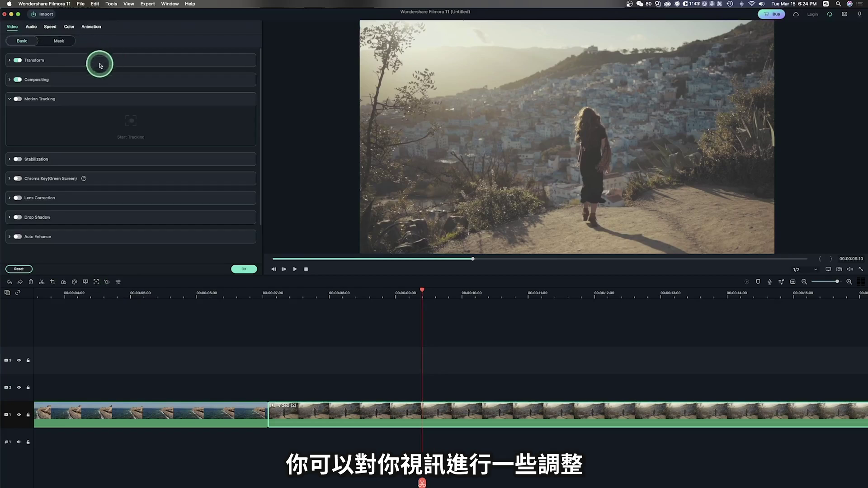
{"action": "left_click", "coordinate": [90, 65]}
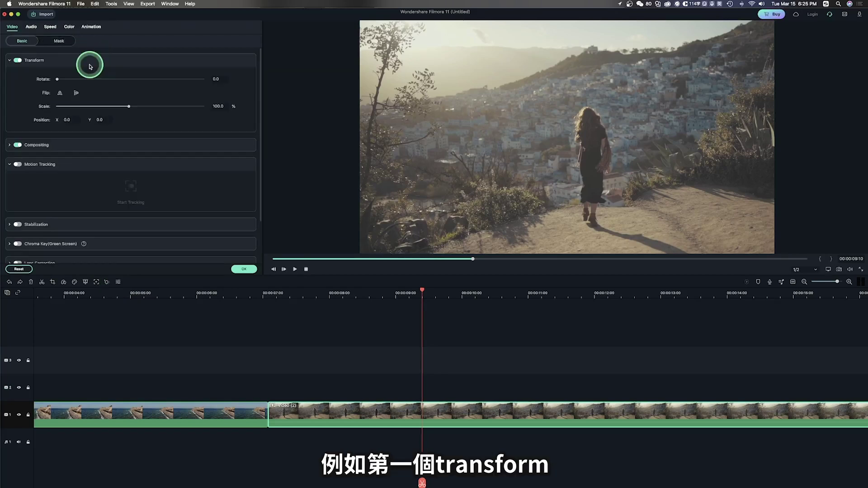
{"action": "left_click_drag", "start_coordinate": [57, 79], "coordinate": [57, 79]}
{"action": "left_click_drag", "start_coordinate": [128, 106], "coordinate": [131, 106]}
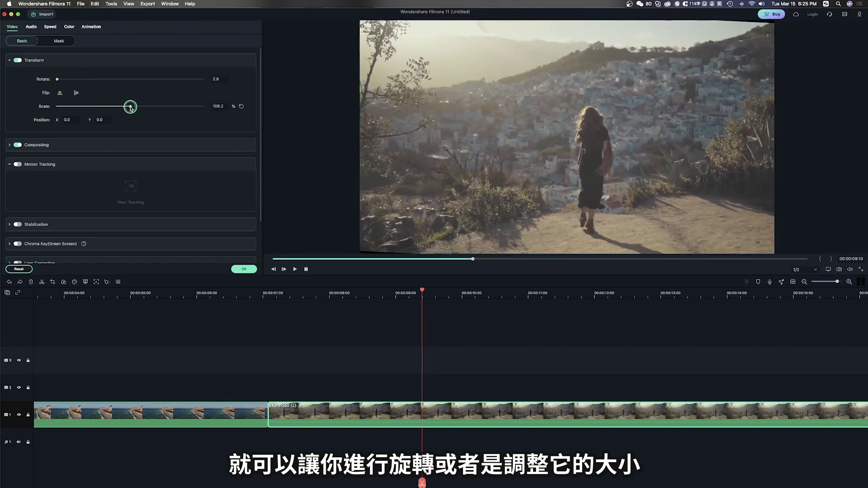
{"action": "left_click", "coordinate": [9, 146]}
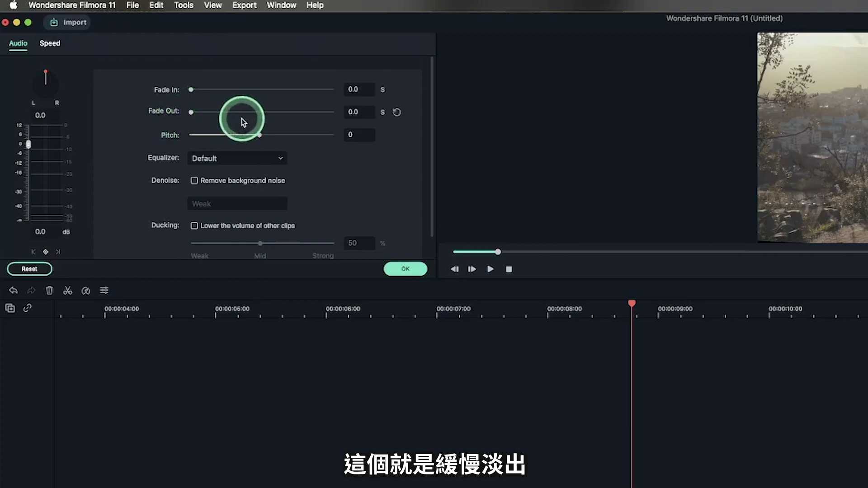
- Set the clip's audio Pitch to 12 and drop its volume to about -16.33 dB
{"action": "left_click_drag", "start_coordinate": [297, 135], "coordinate": [327, 148]}
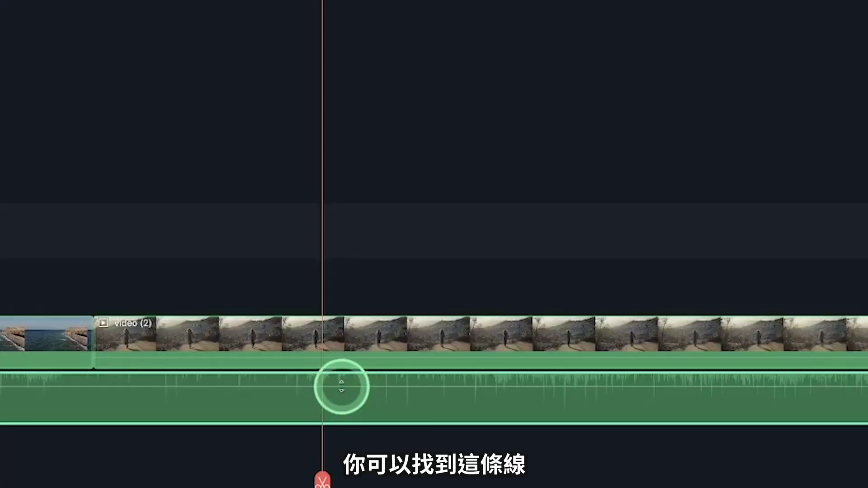
{"action": "mouse_move", "coordinate": [341, 387]}
{"action": "left_mouse_down"}
{"action": "mouse_move", "coordinate": [341, 403]}
{"action": "mouse_move", "coordinate": [341, 387]}
{"action": "left_mouse_up"}
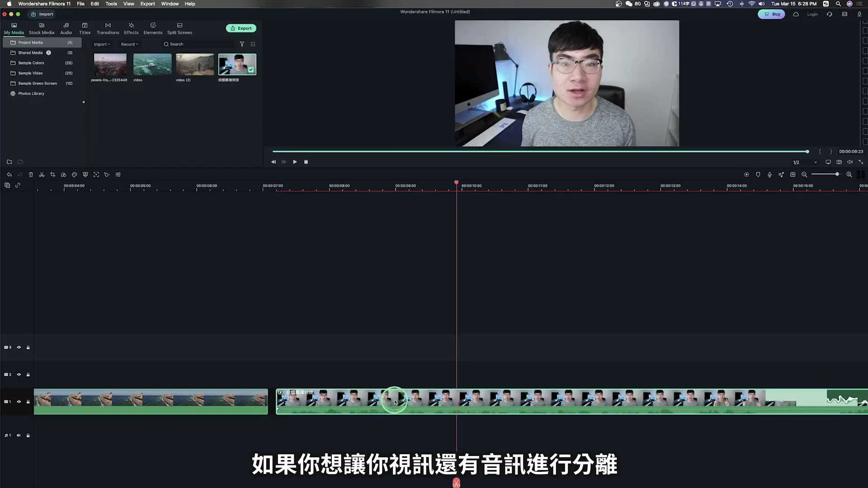
- Detach the talking-head clip's audio onto its own track
{"action": "right_click", "coordinate": [396, 401]}
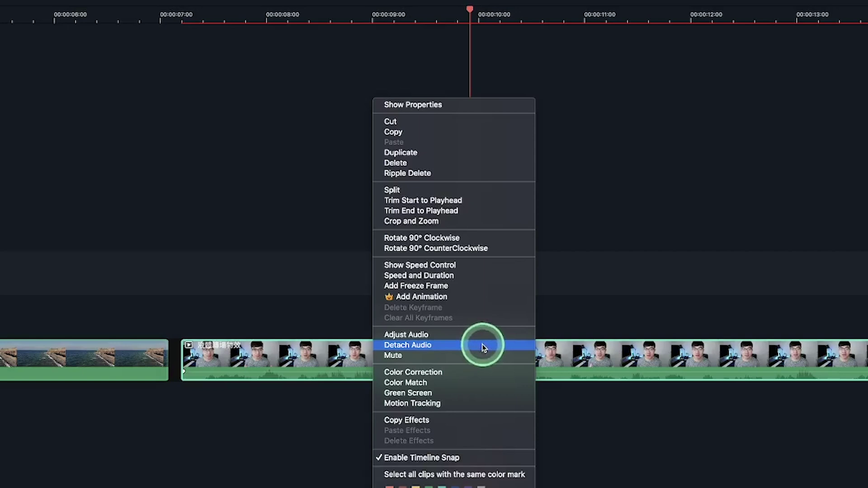
{"action": "left_click", "coordinate": [482, 344]}
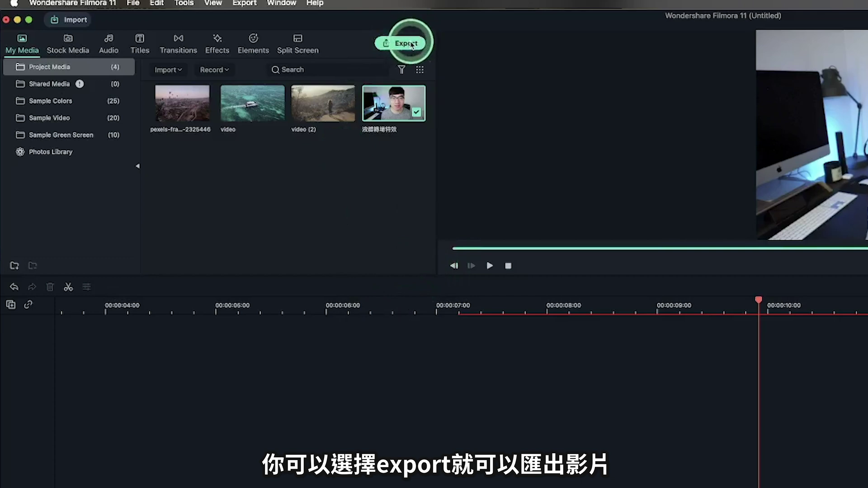
- Choose MP4 at 1920 x 1080 in Export, select the output name, and review the detailed settings
{"action": "left_click", "coordinate": [411, 45]}
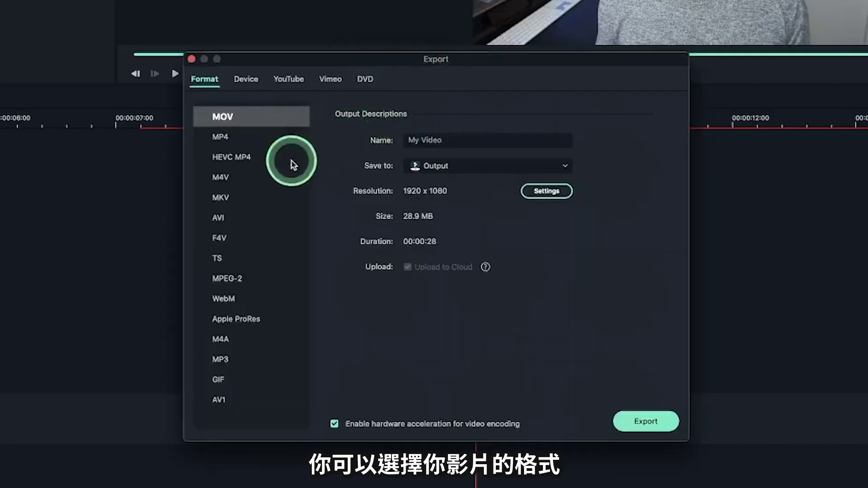
{"action": "left_click", "coordinate": [257, 139]}
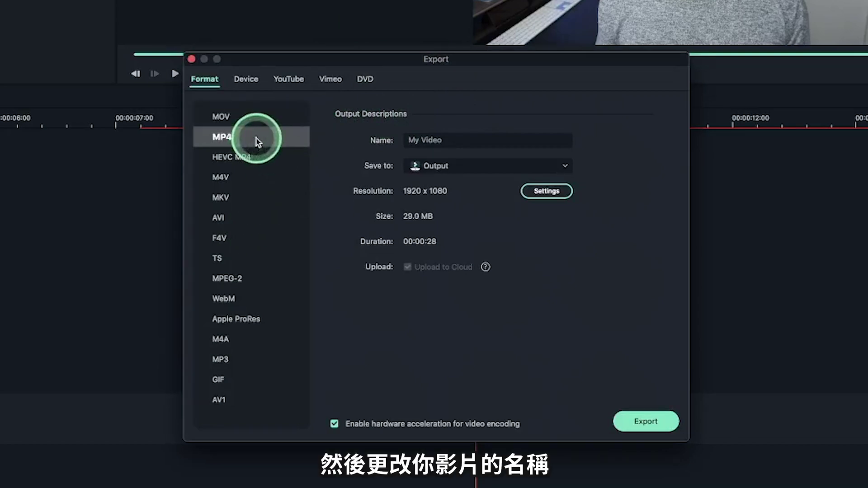
{"action": "left_click", "coordinate": [471, 140]}
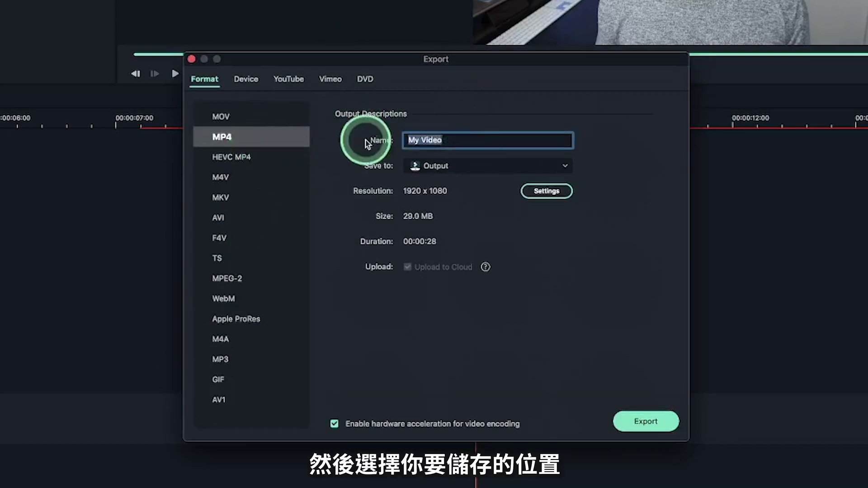
{"action": "left_click", "coordinate": [556, 192]}
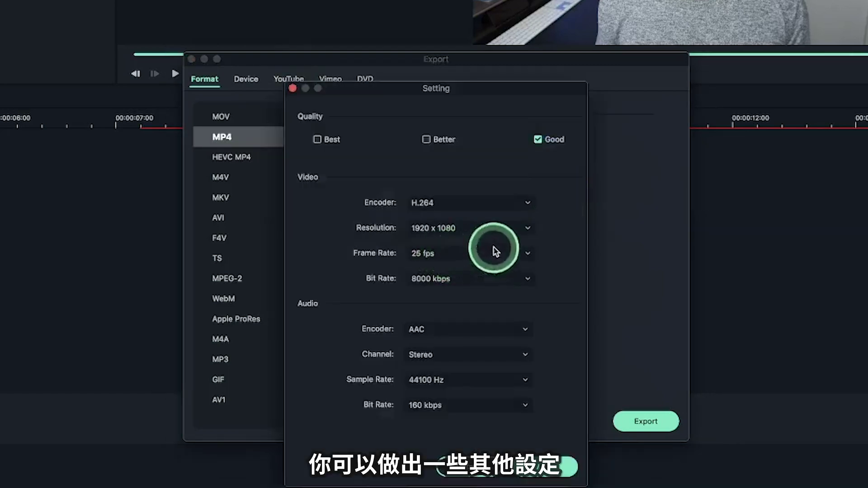
{"action": "left_click", "coordinate": [546, 465]}
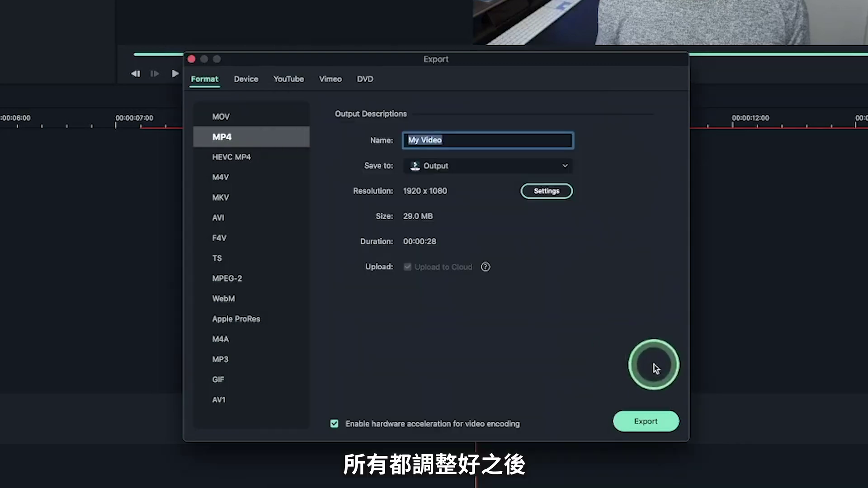